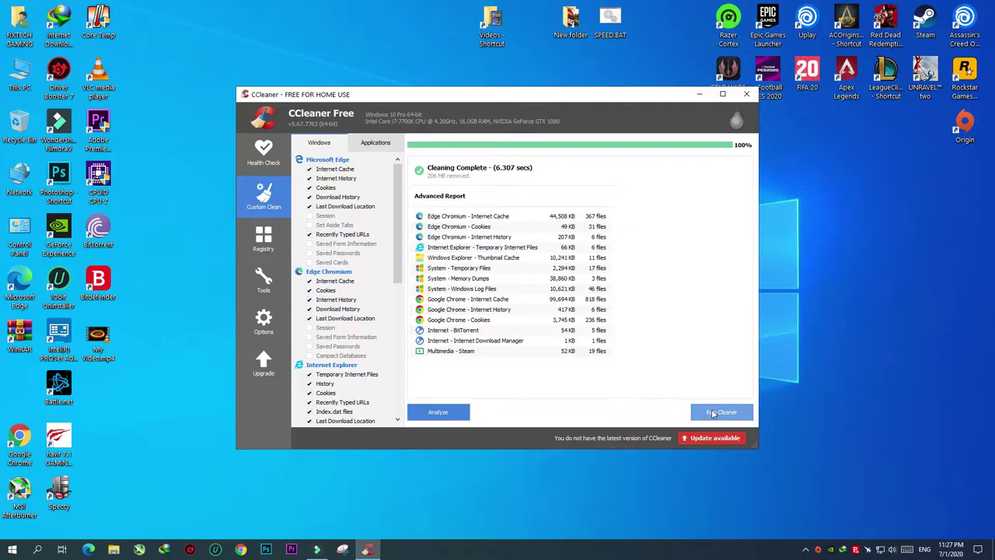
- Run the Custom Clean on the selected items, and scan the registry for issues
left_click(575, 260)
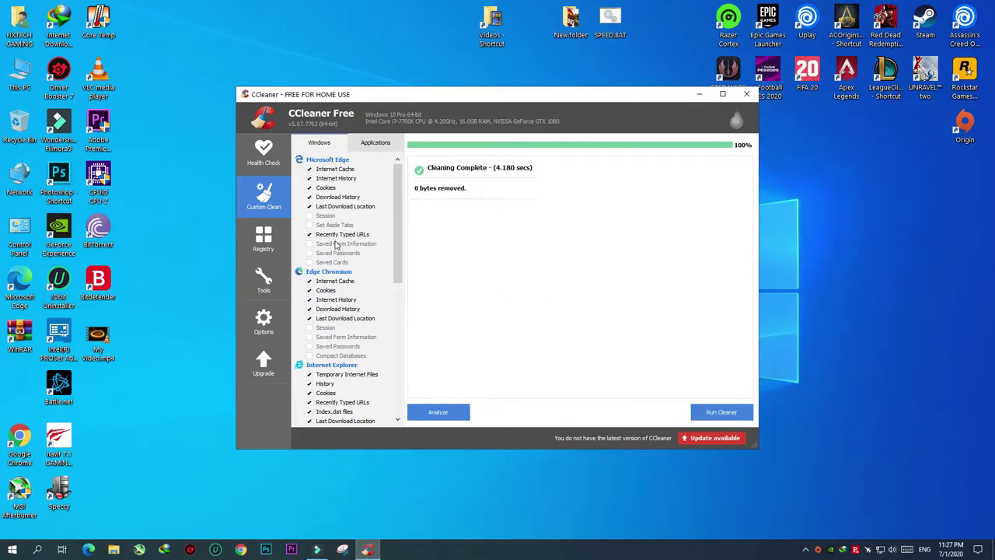
left_click(275, 233)
left_click(434, 411)
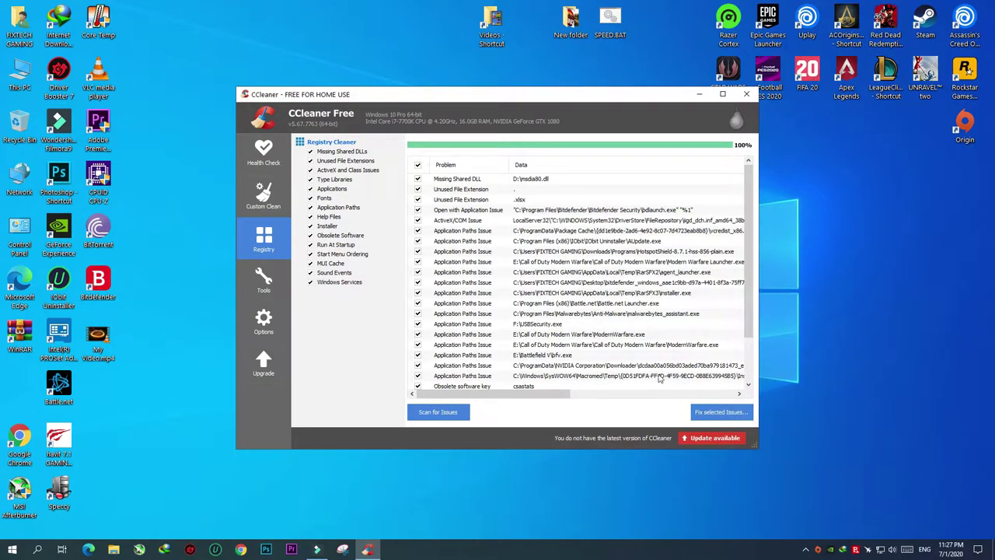
- Fix all selected registry issues without backing up the registry
left_click(705, 417)
left_click(533, 297)
left_click(515, 322)
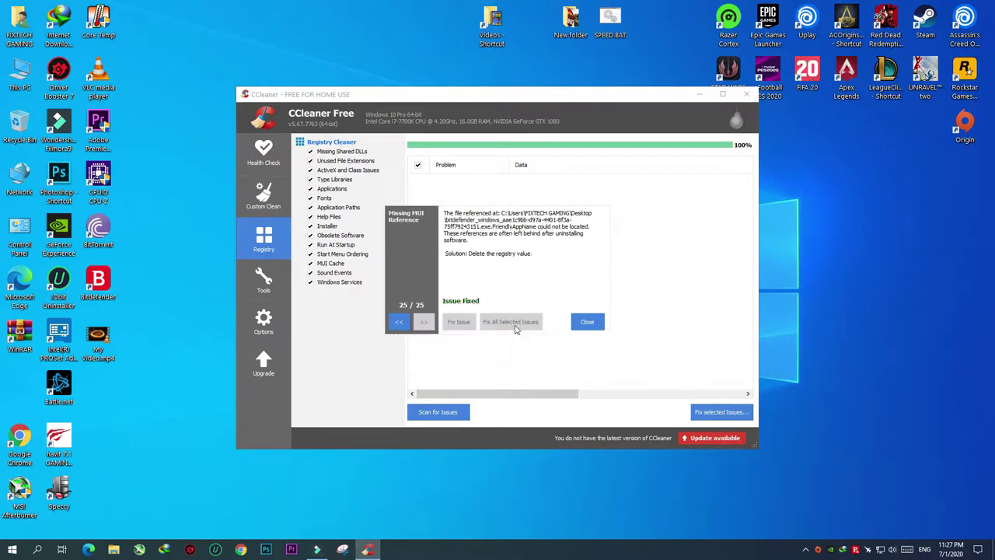
left_click(587, 322)
- Rescan the registry and fix the obsolete Bitdefender software key without a backup, closing CCleaner when done
left_click(451, 412)
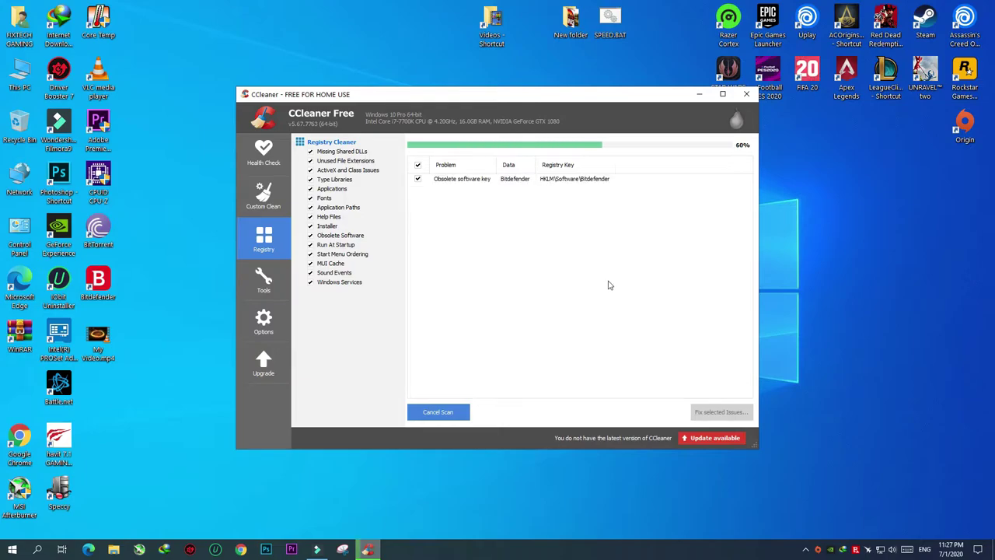
left_click(700, 412)
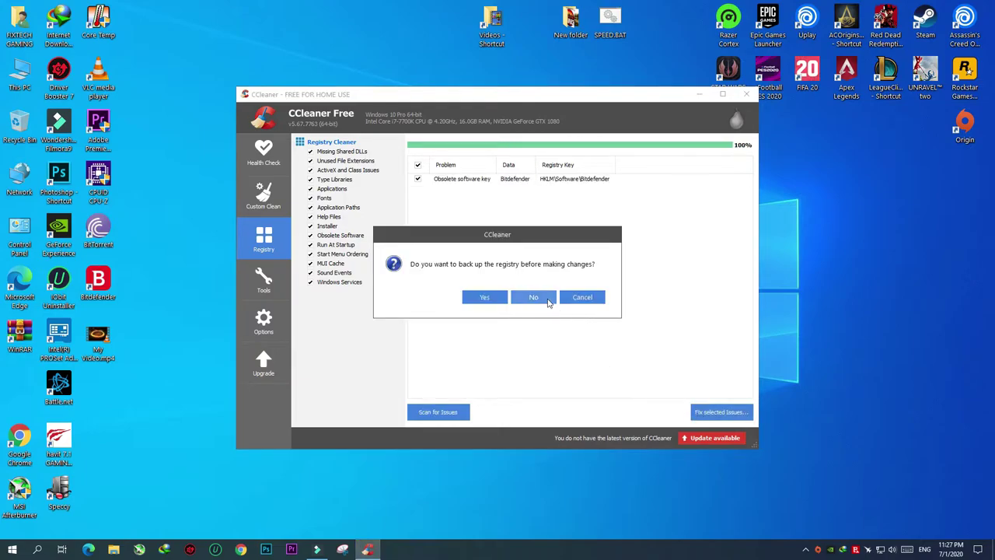
left_click(535, 297)
left_click(471, 321)
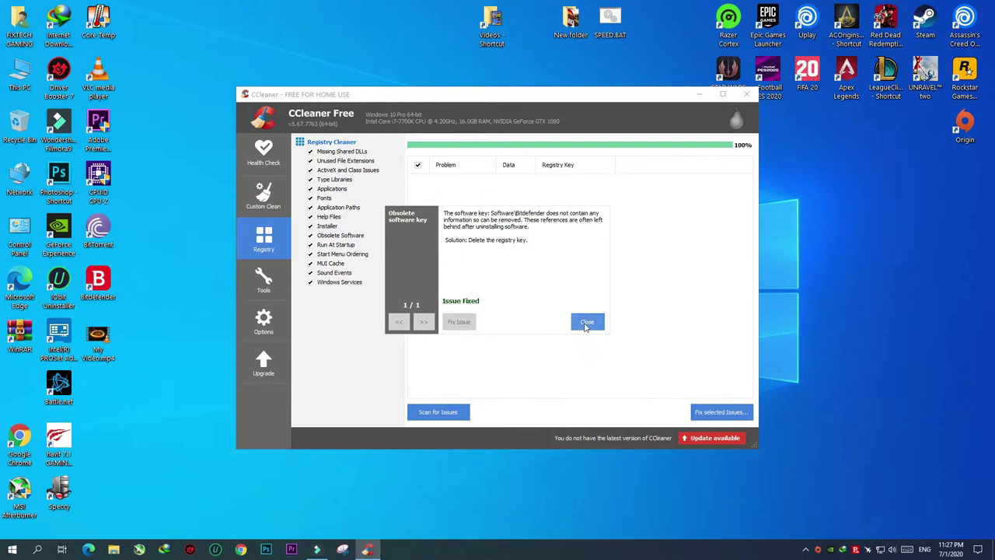
left_click(586, 322)
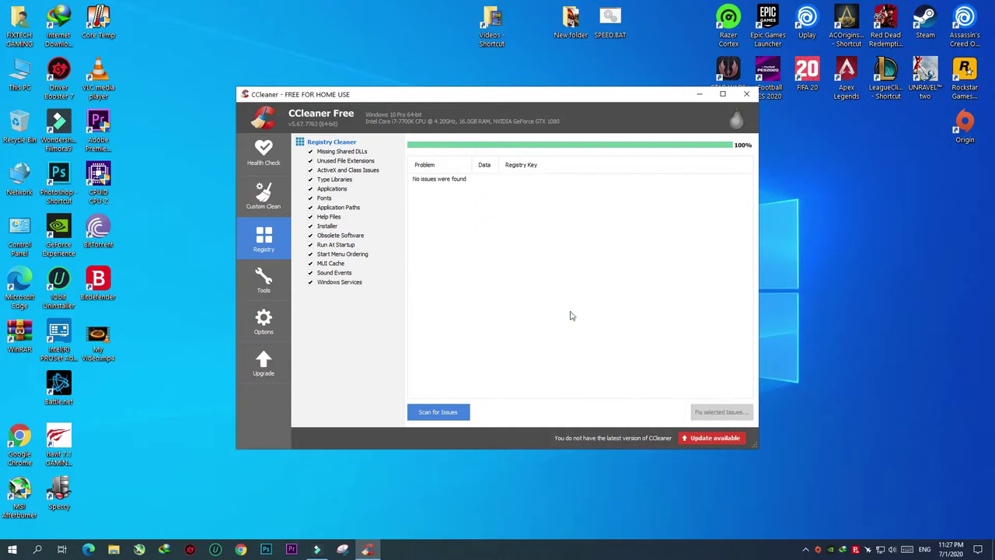
left_click(745, 96)
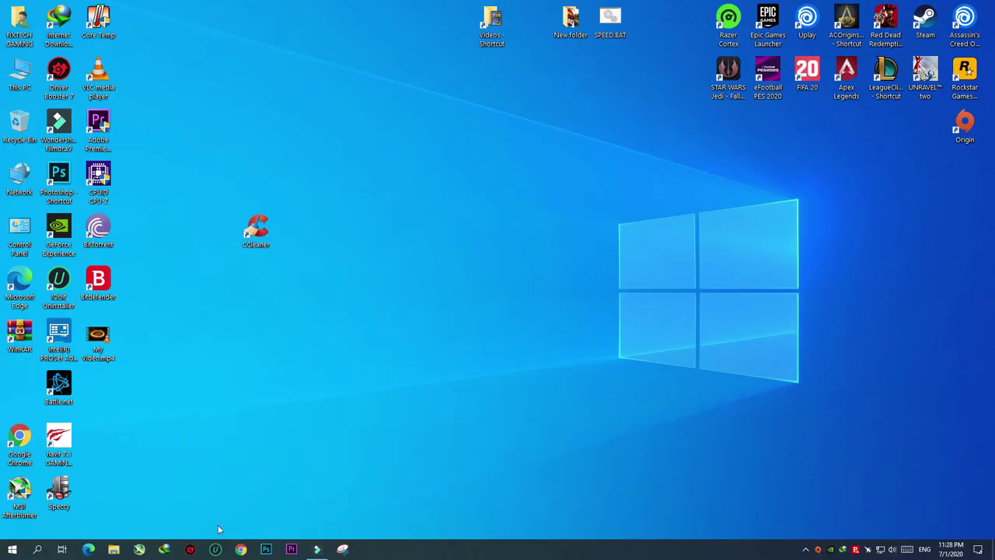
- Move the Driver Booster 7 shortcut beside CCleaner on the desktop and open the program's driver update list
left_click_drag(58, 73, 413, 231)
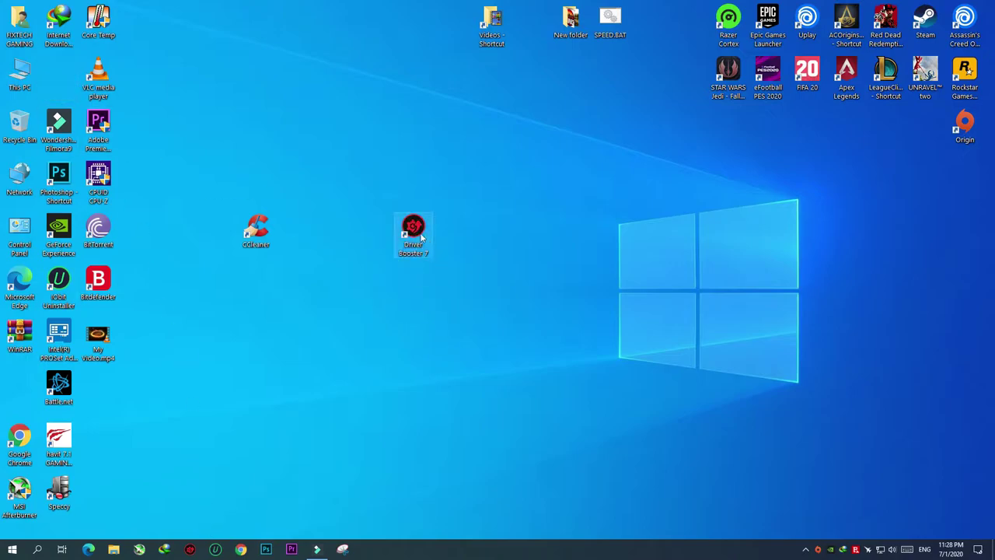
key("Return")
left_click(231, 232)
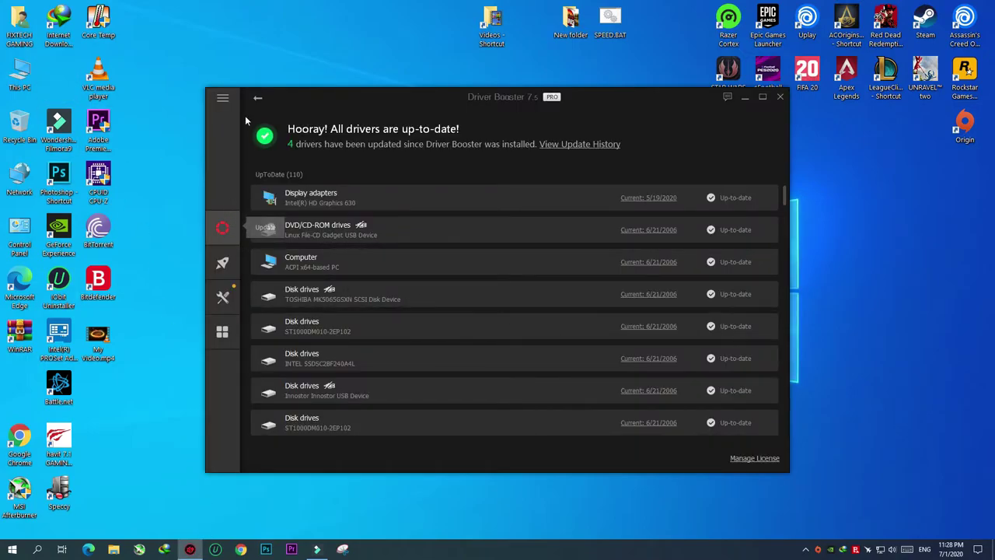
- Scan for device errors with Driver Booster's Fix Device Error tool and run the repair
left_click(529, 302)
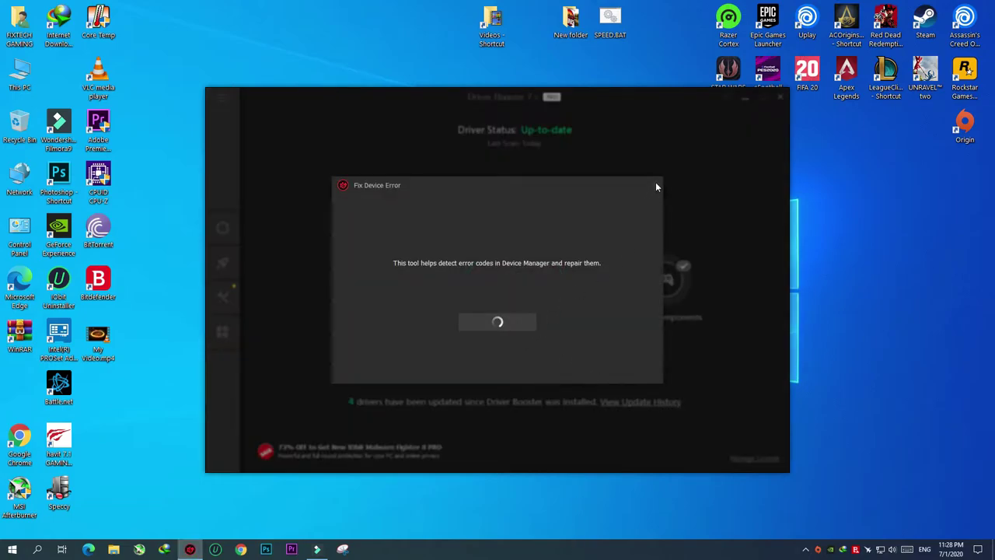
left_click(599, 360)
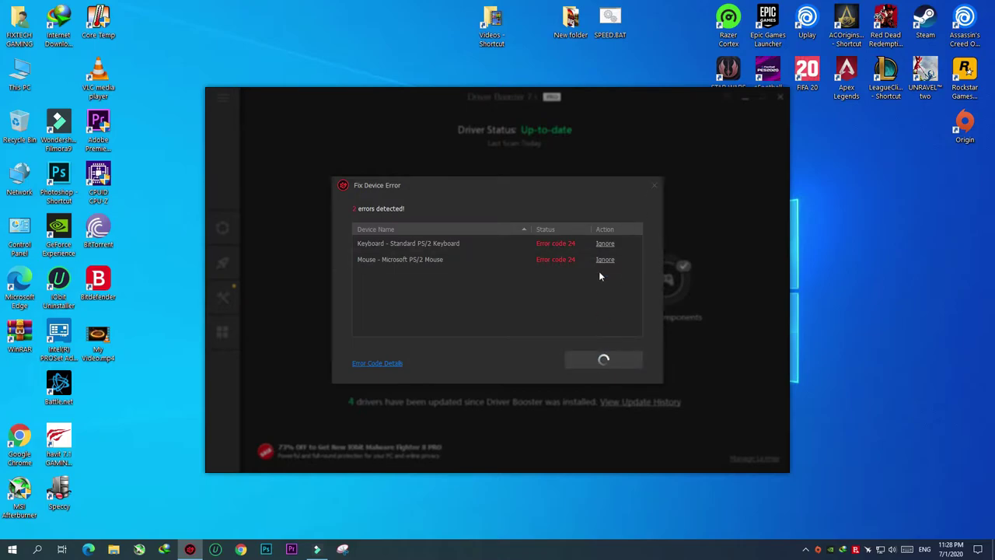
left_click(619, 361)
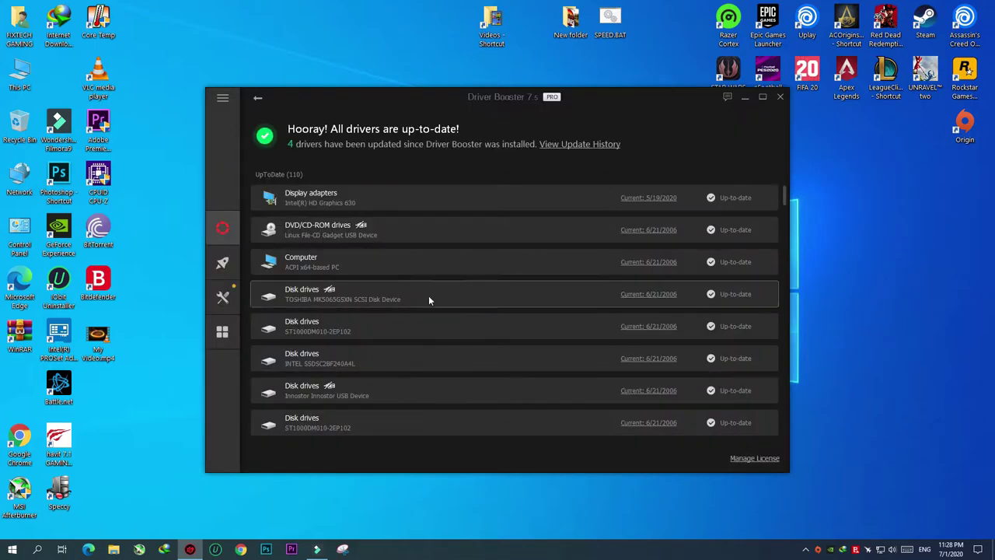
- Look through the full list of drivers and their status, closing Driver Booster when done
left_click_drag(786, 193, 783, 349)
scroll(758, 320, "up", 10)
left_click(780, 96)
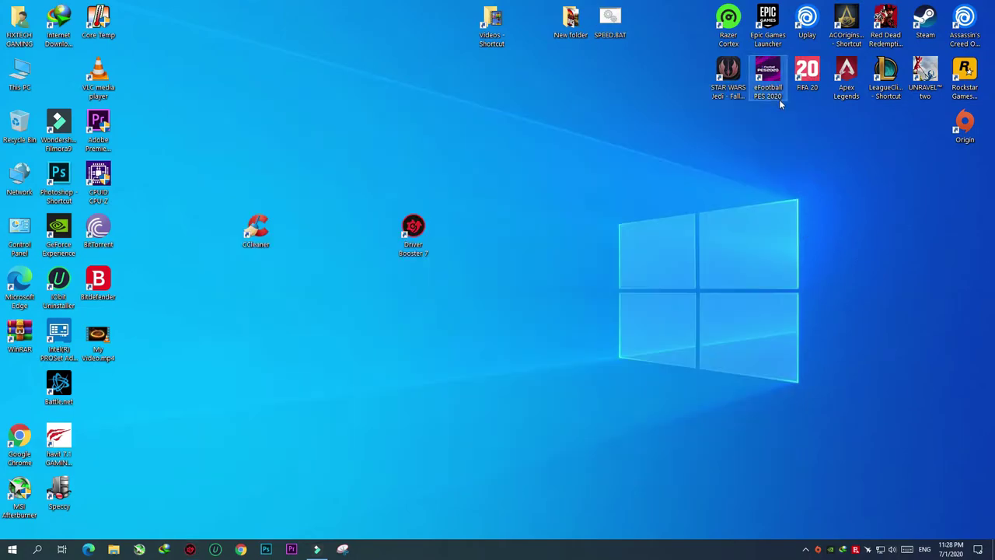
right_click(636, 202)
left_click(655, 231)
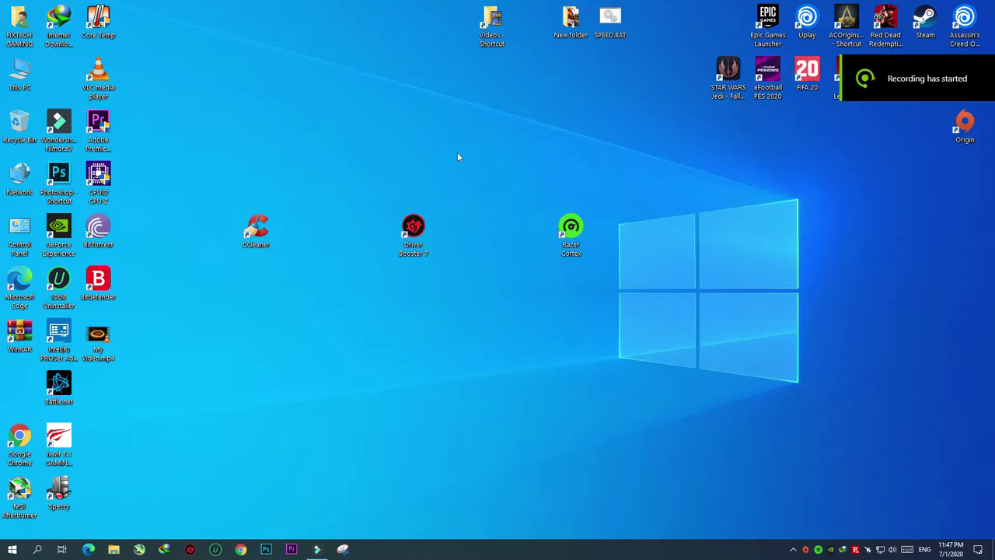
- Open the Performance Options from the computer's advanced system properties
right_click(18, 78)
left_click(47, 215)
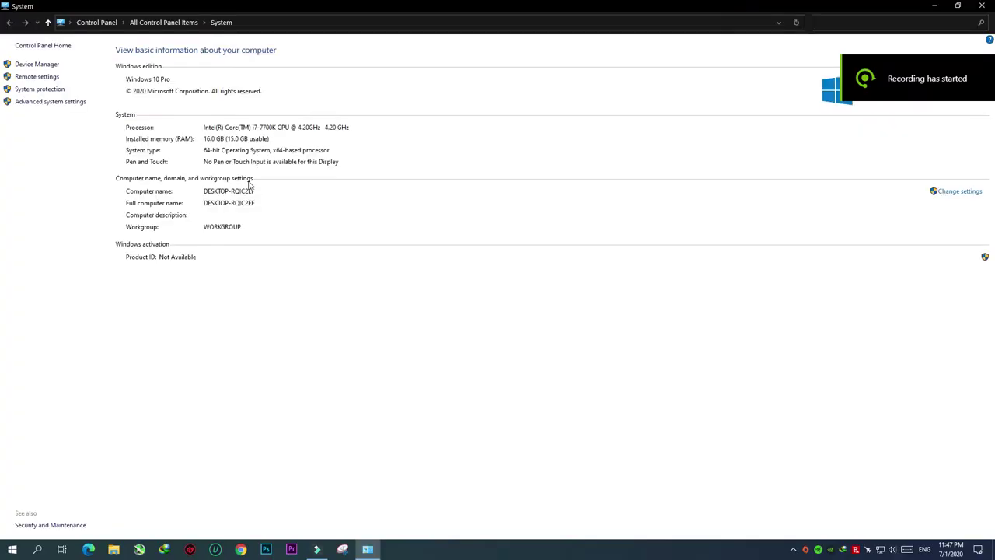
left_click(58, 103)
left_click(137, 121)
left_click(191, 123)
left_click(265, 178)
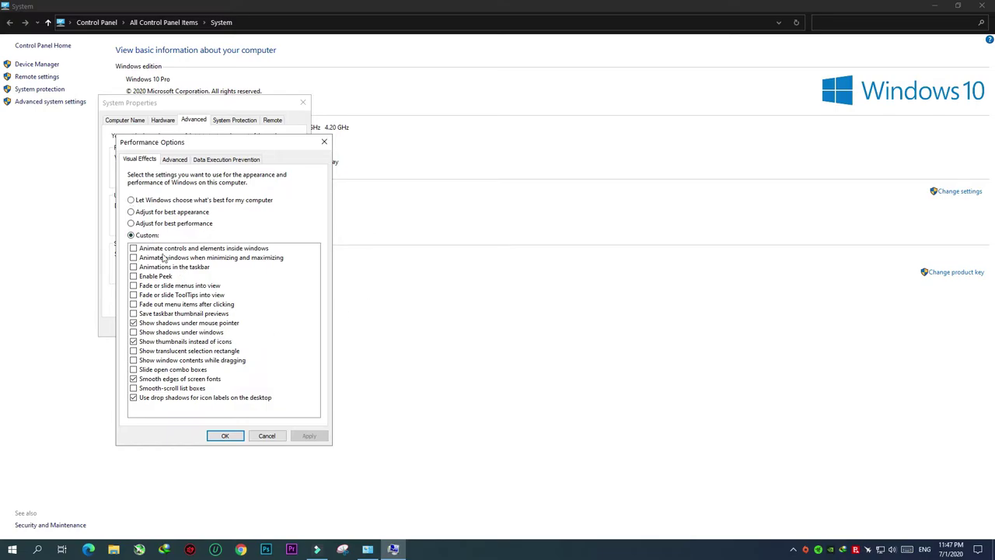
- Apply custom visual effects with only mouse pointer shadows, thumbnails instead of icons, smooth screen font edges and desktop icon label shadows enabled
left_click(133, 323)
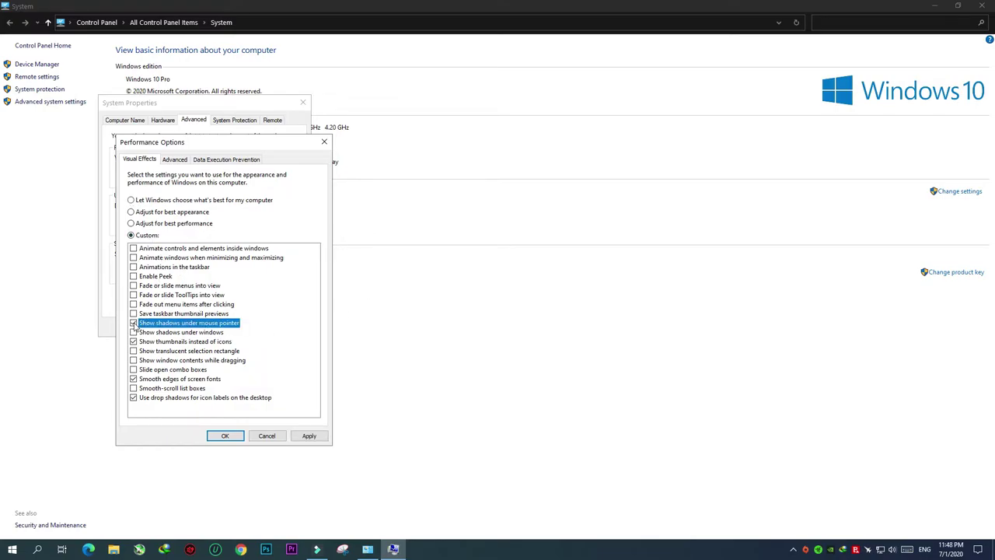
left_click(134, 342)
left_click(133, 378)
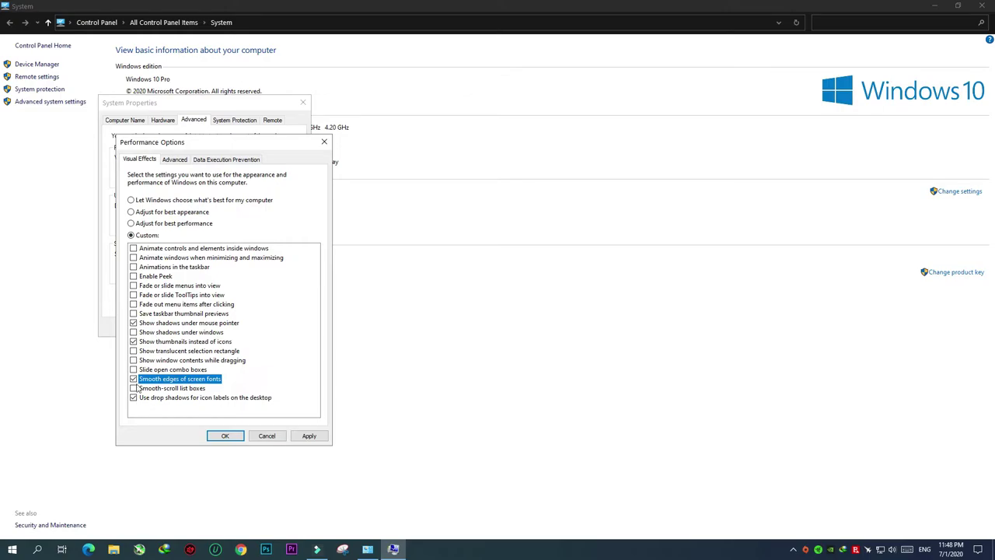
left_click(134, 398)
left_click(313, 437)
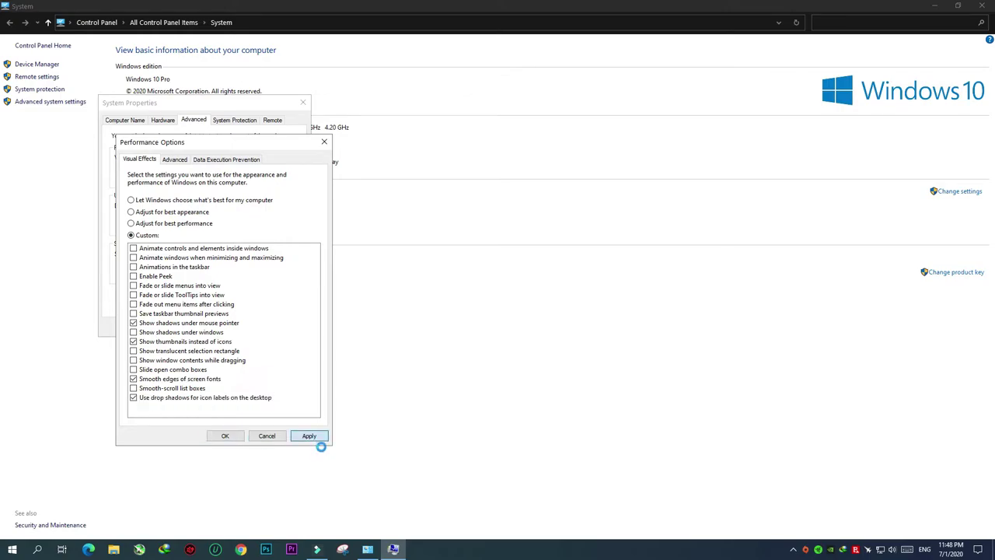
left_click(235, 436)
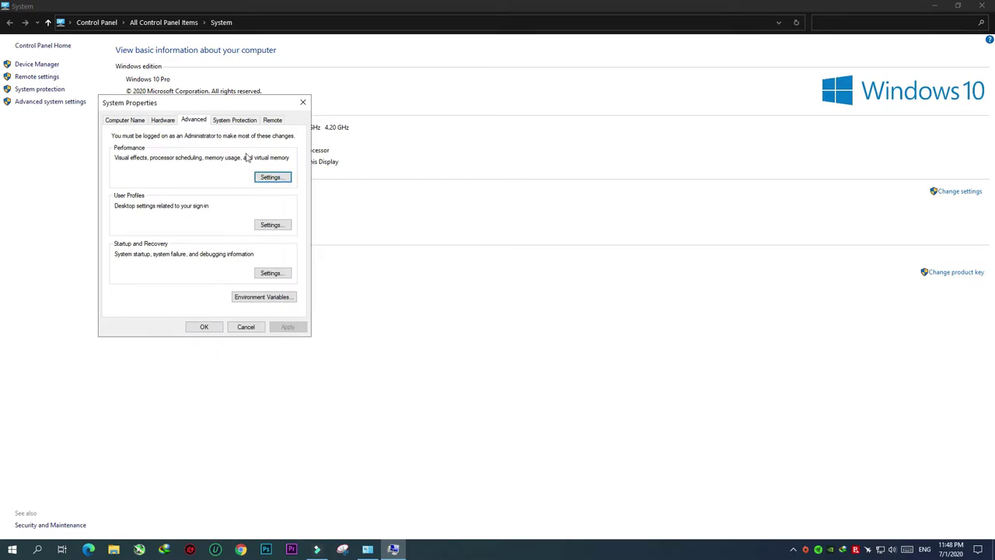
- Set drive C:'s paging file to a custom size of 4000 MB initial and 8000 MB maximum, closing the system windows when done
left_click(265, 178)
left_click(186, 162)
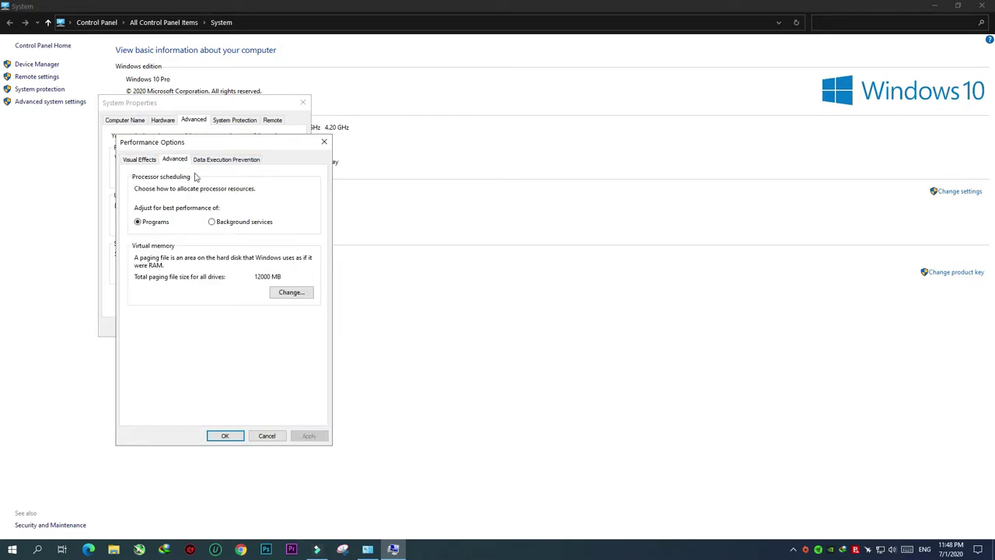
left_click(292, 294)
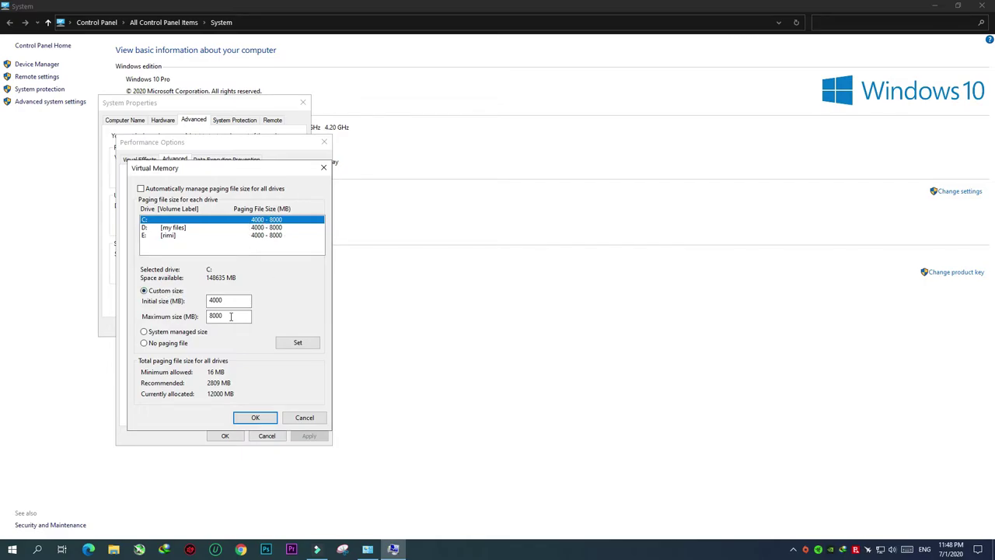
left_click(289, 344)
left_click(258, 417)
left_click(225, 435)
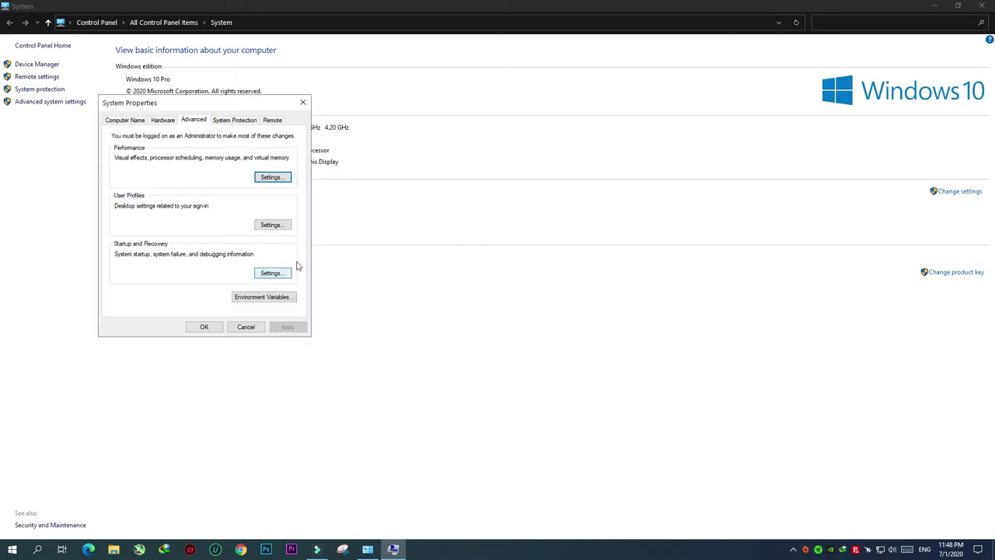
left_click(203, 327)
left_click(982, 5)
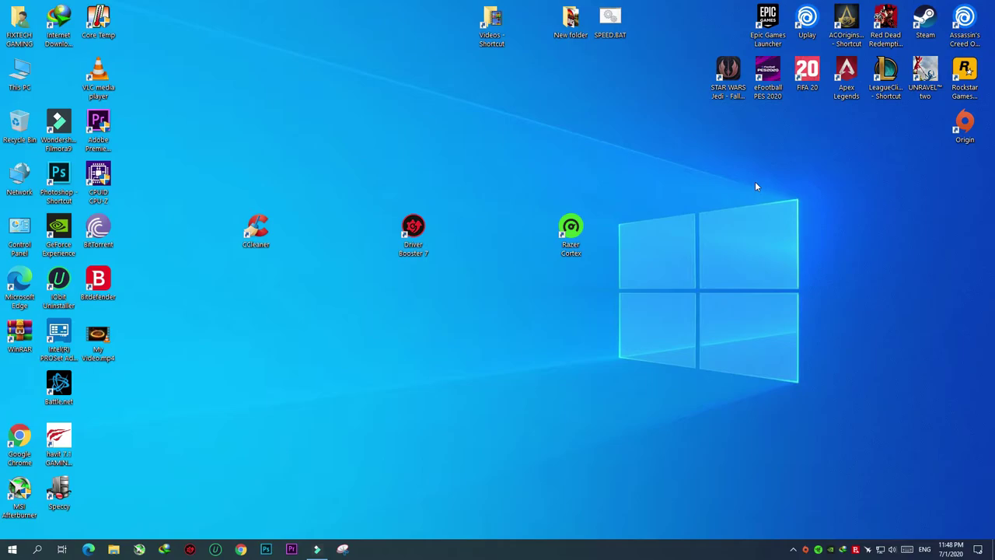
- Open the Windows Gaming settings and make sure Xbox Game Bar is switched off
left_click(13, 549)
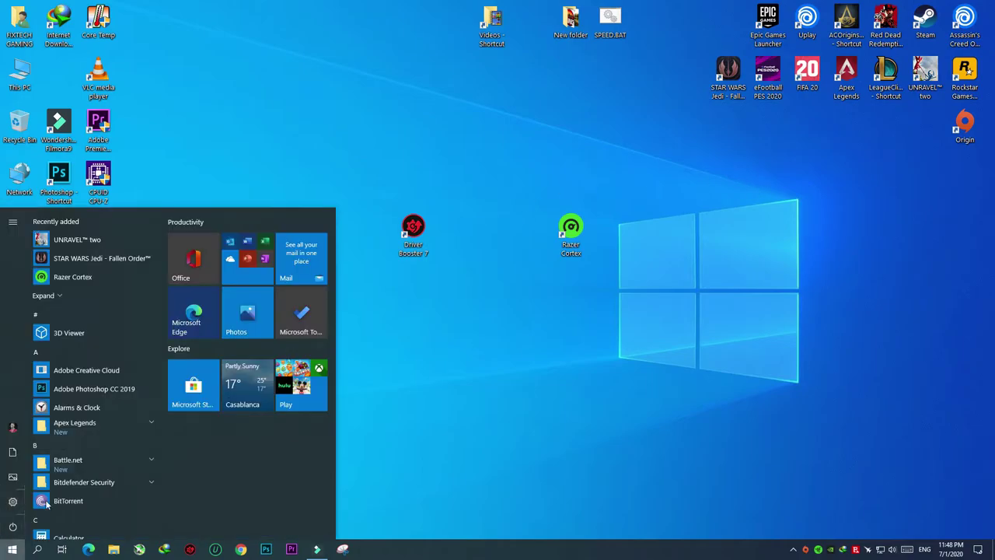
left_click(12, 501)
left_click(604, 197)
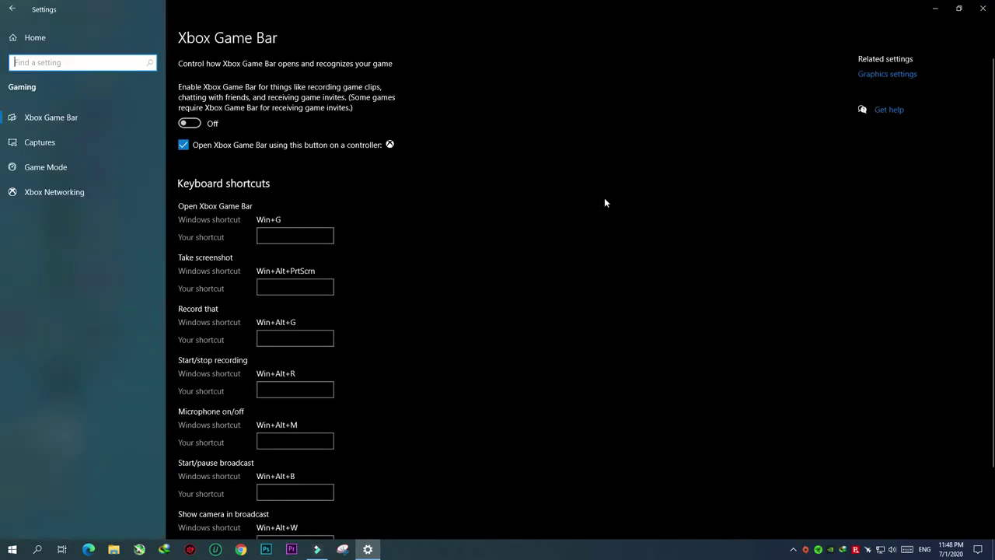
left_click(189, 123)
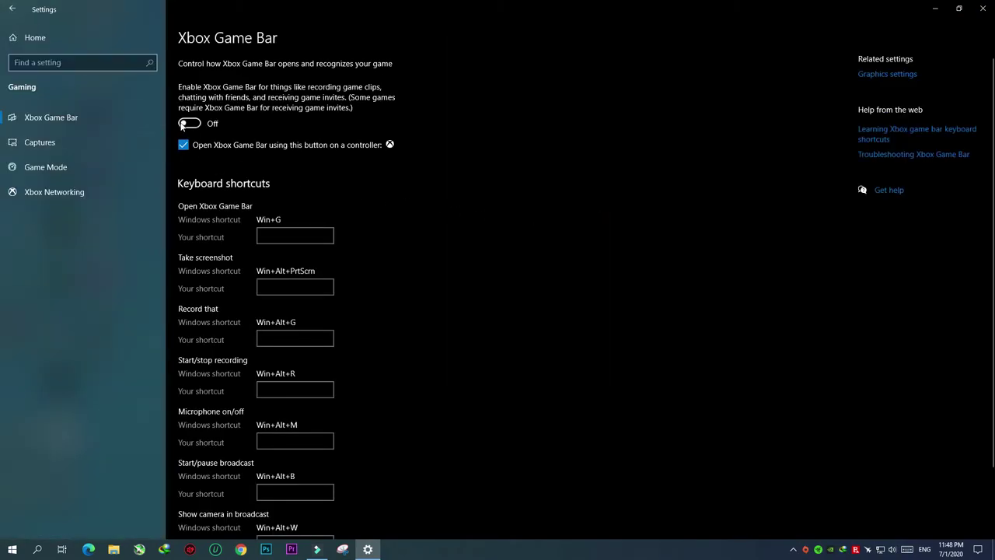
- Check the background recording and audio capture options, the Game Mode switch and the Xbox Networking status
left_click(84, 143)
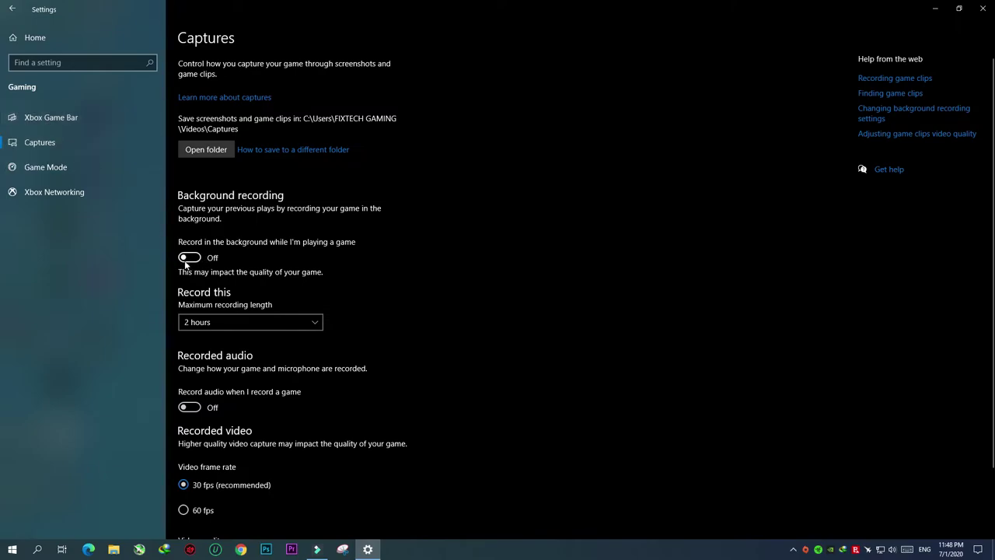
scroll(210, 412, "down", 2)
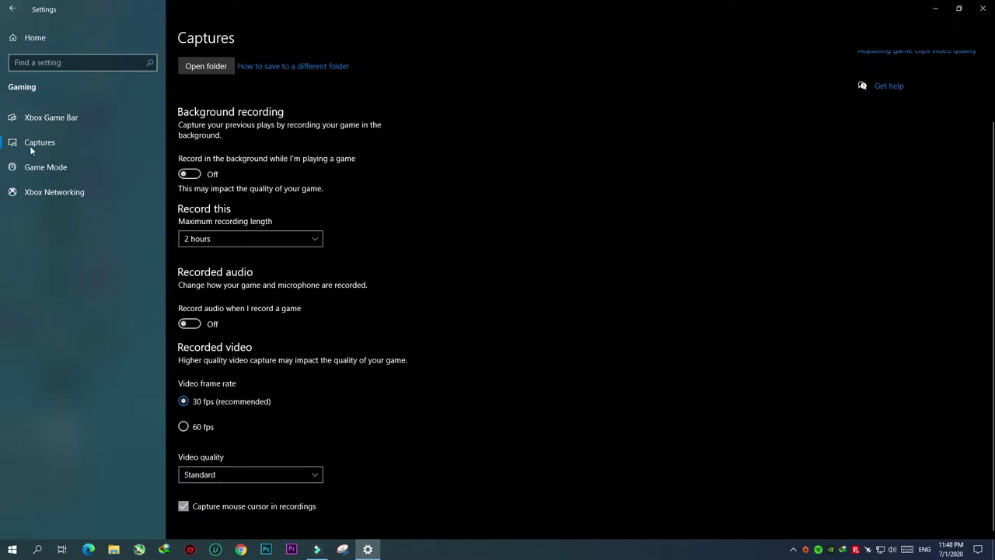
left_click(44, 166)
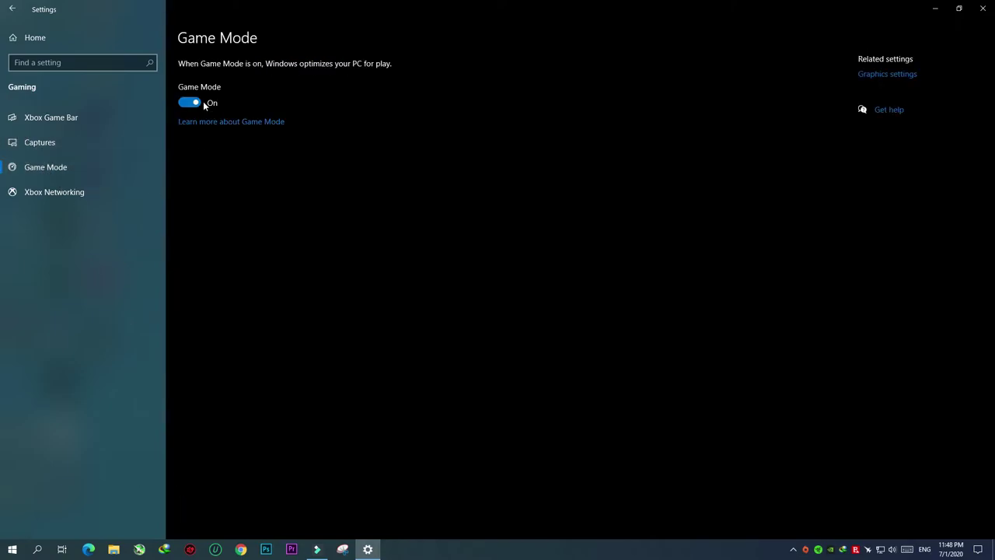
left_click(60, 196)
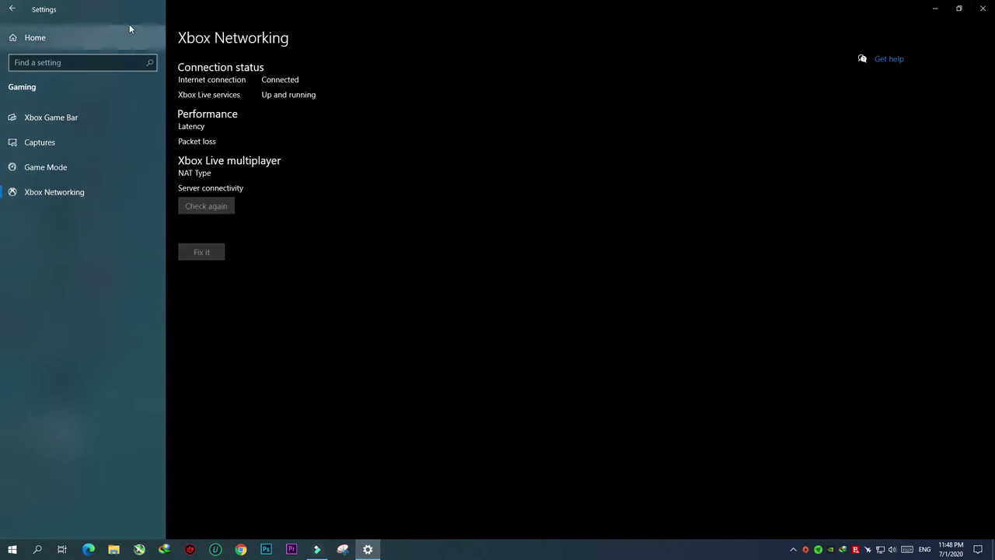
- In the Privacy settings, turn off apps' access to account info
left_click(12, 9)
left_click(392, 248)
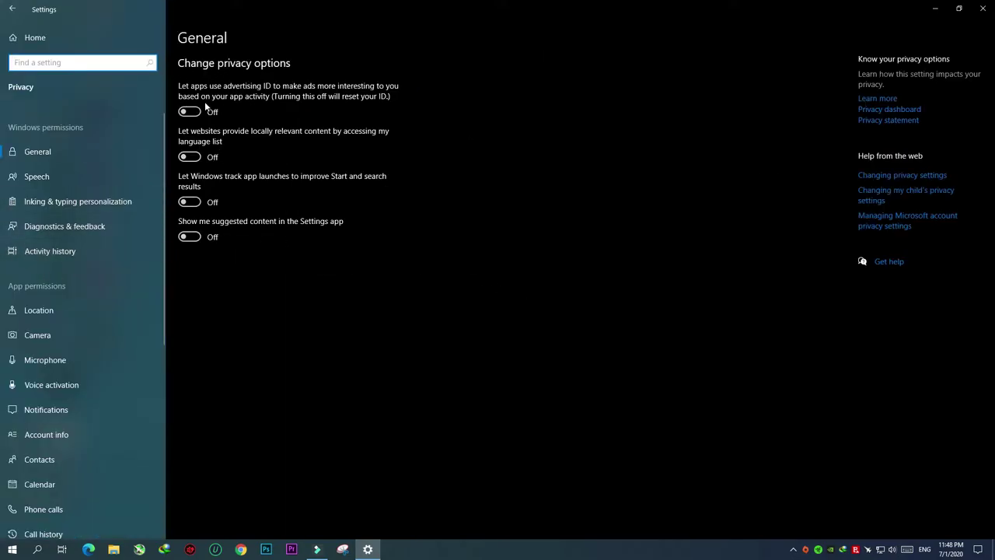
left_click(65, 331)
scroll(143, 318, "down", 2)
scroll(143, 318, "down", 2)
left_click(73, 307)
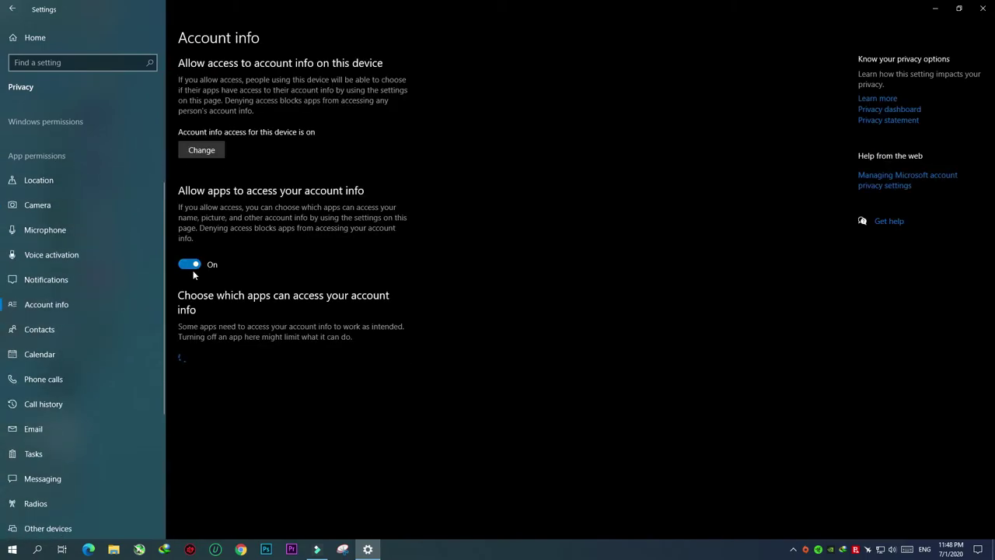
left_click(191, 265)
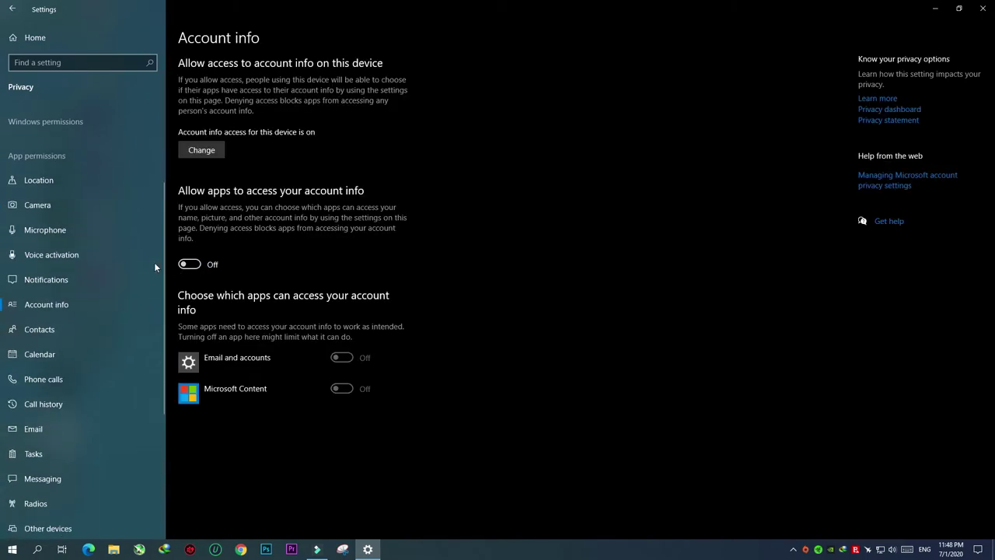
- Review the Privacy permission pages for location, camera, microphone, voice activation, notifications, account info and contacts
left_click(66, 184)
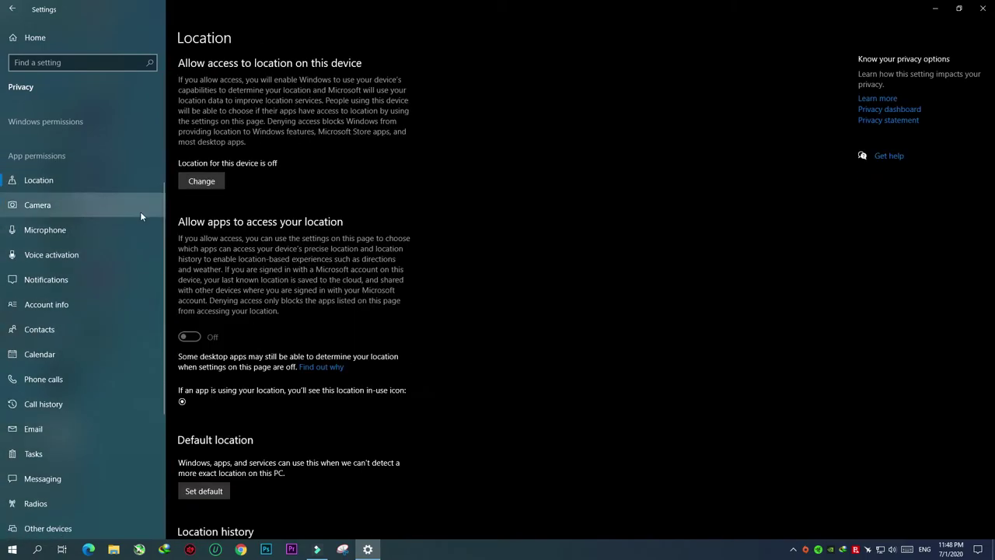
left_click(70, 207)
left_click(56, 237)
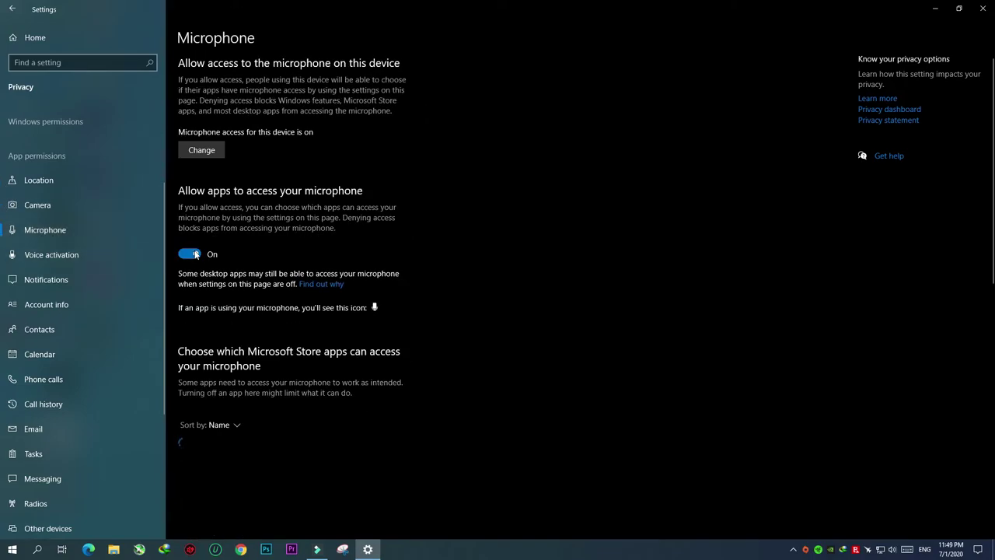
left_click(83, 254)
left_click(71, 279)
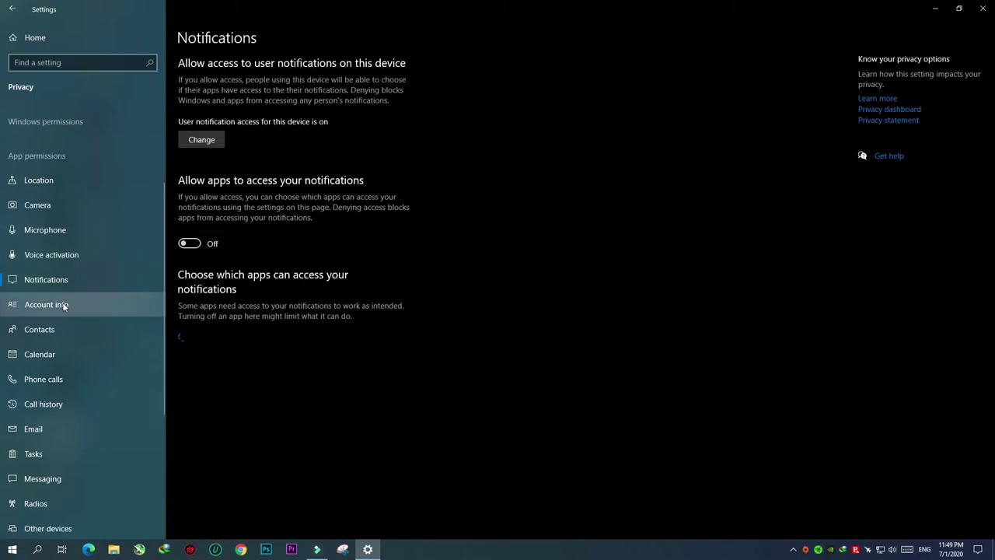
left_click(61, 304)
left_click(58, 330)
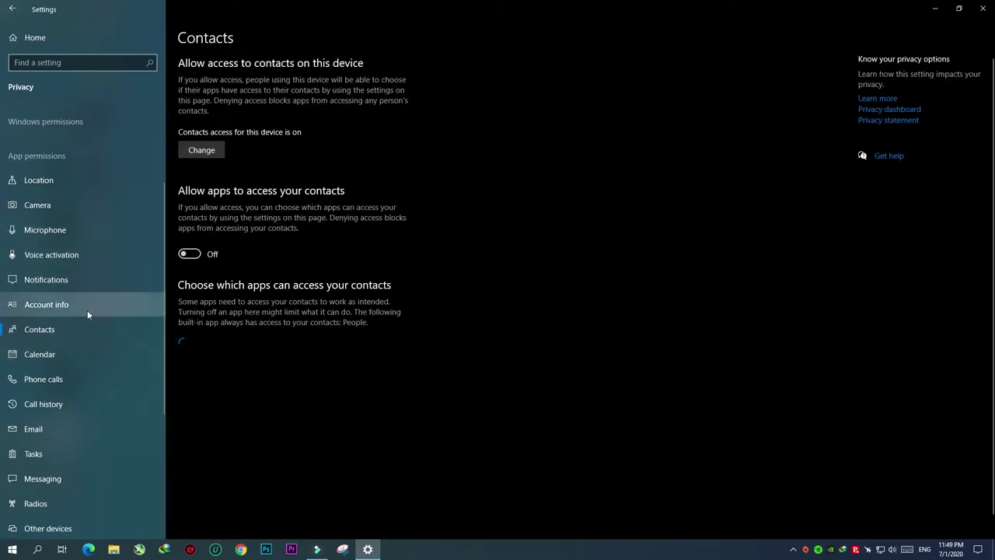
- Review the app access settings for calendar, call history, email, tasks and messaging
left_click(51, 354)
scroll(56, 342, "down", 2)
left_click(56, 339)
left_click(53, 363)
left_click(52, 388)
left_click(48, 415)
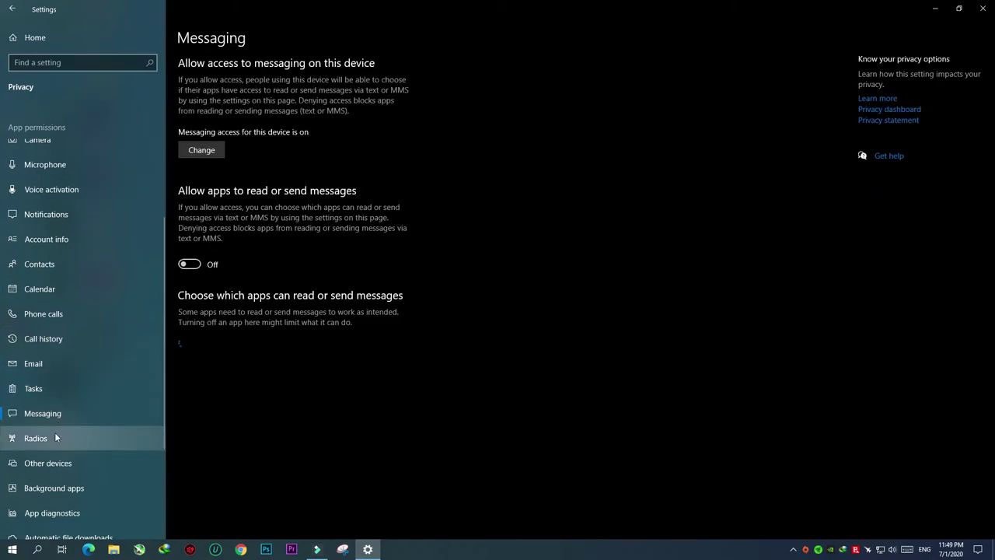
- Check the Radios permissions and turn off communication with unpaired devices under Other devices
scroll(63, 436, "down", 4)
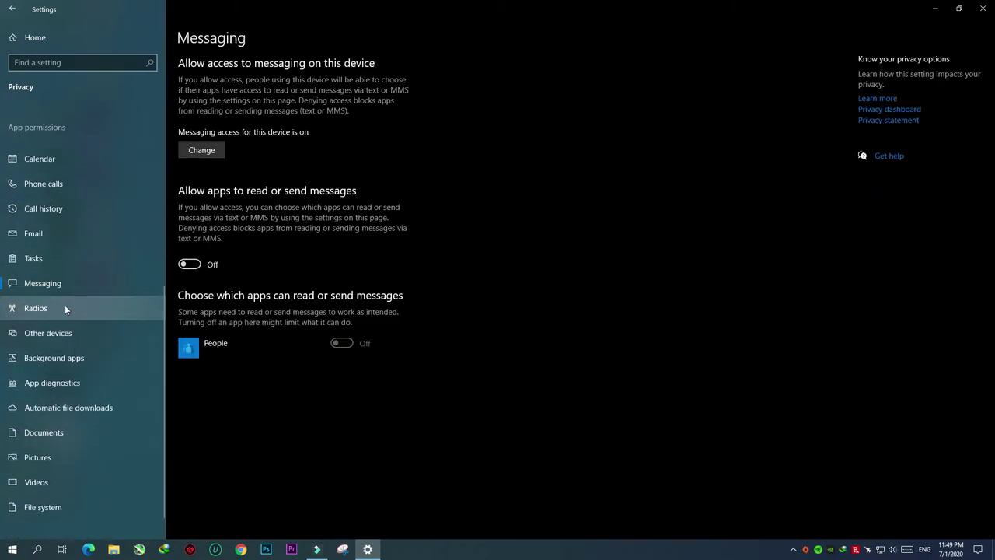
left_click(56, 309)
left_click(61, 333)
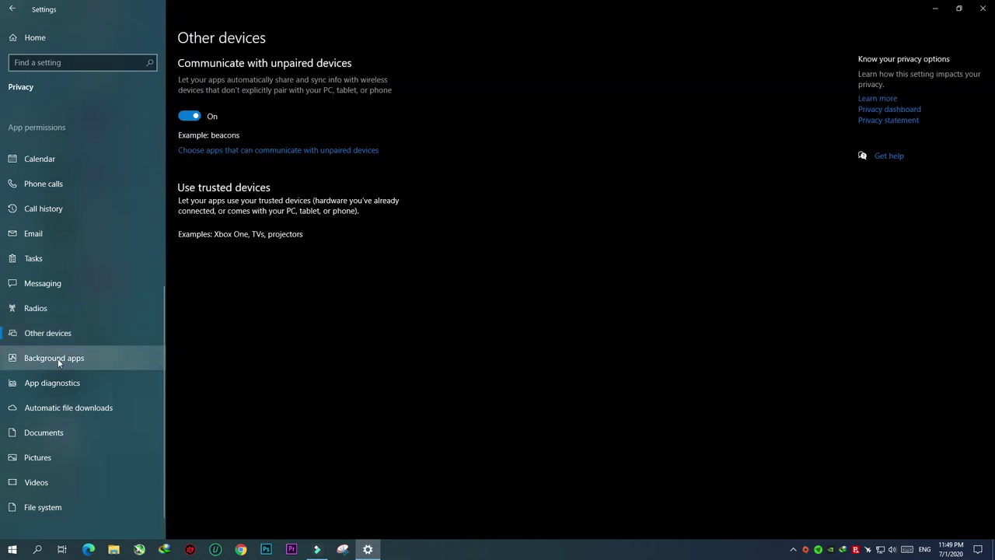
left_click(190, 115)
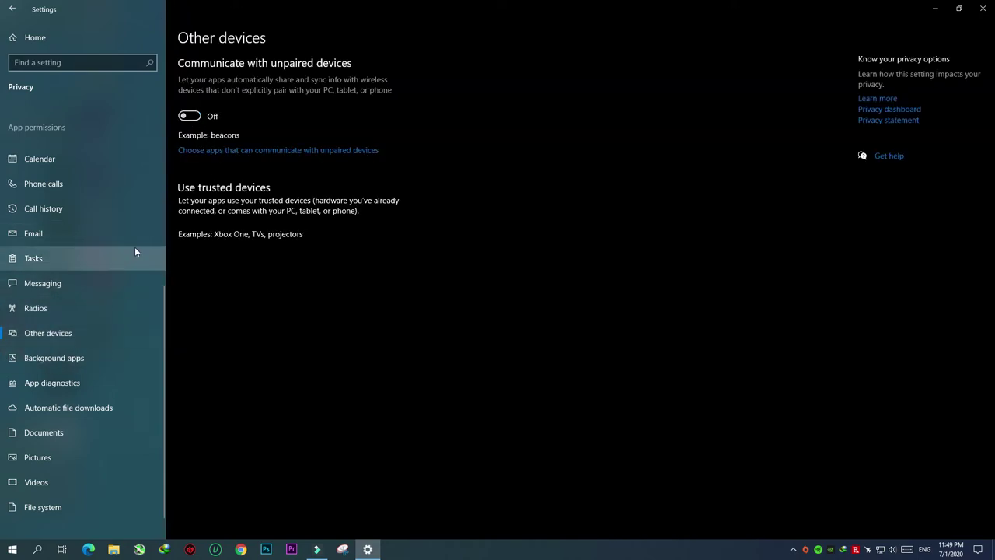
- Review the privacy pages for app diagnostics, automatic file downloads, pictures, videos and file system access
left_click(64, 384)
left_click(67, 411)
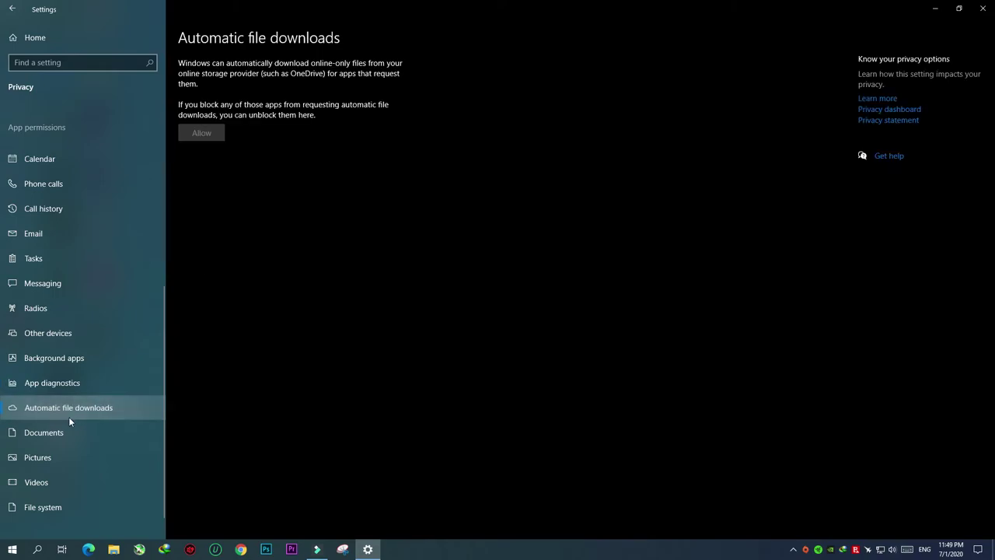
left_click(51, 456)
left_click(42, 481)
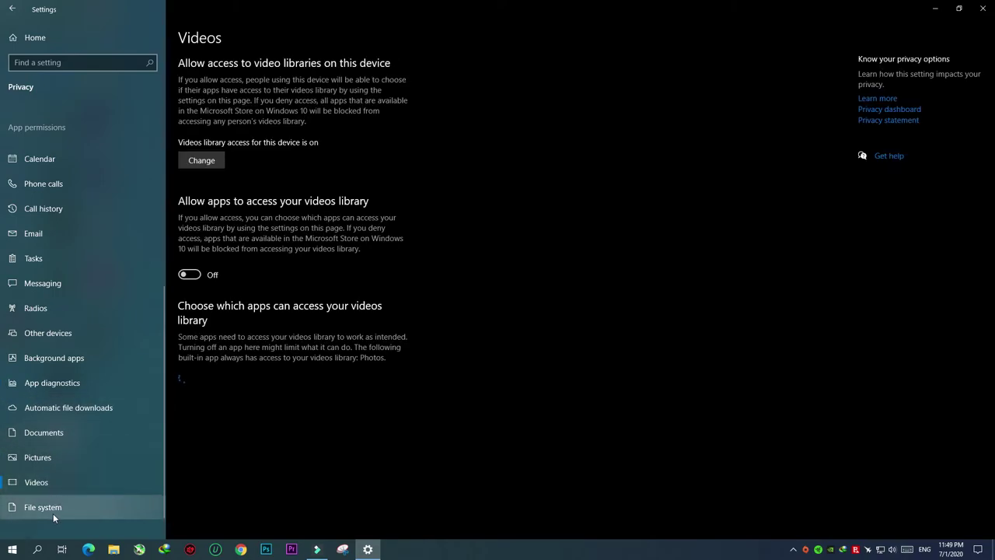
left_click(51, 508)
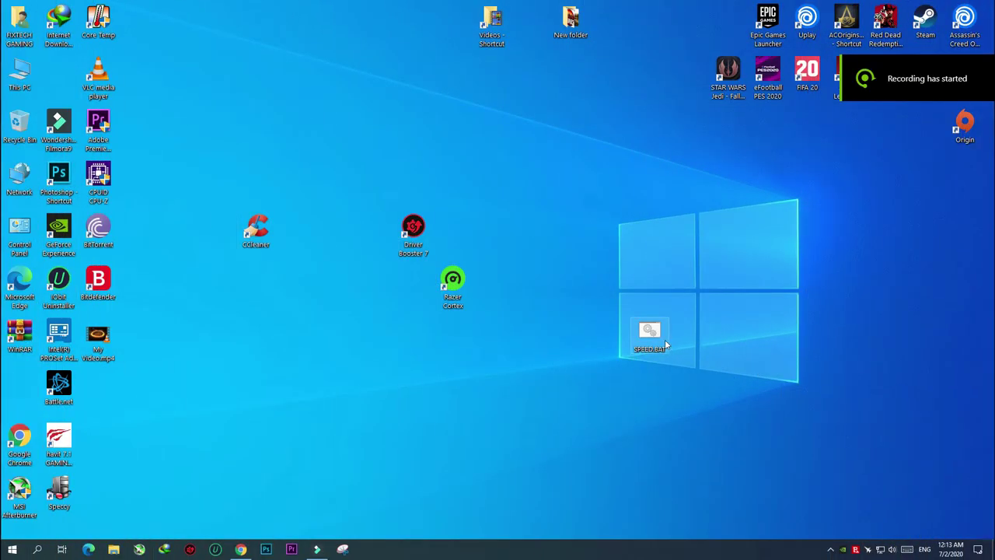
- Review the cleanup commands of SPEED.BAT in Notepad, close it, and run the batch file from the desktop
right_click(777, 218)
left_click(813, 248)
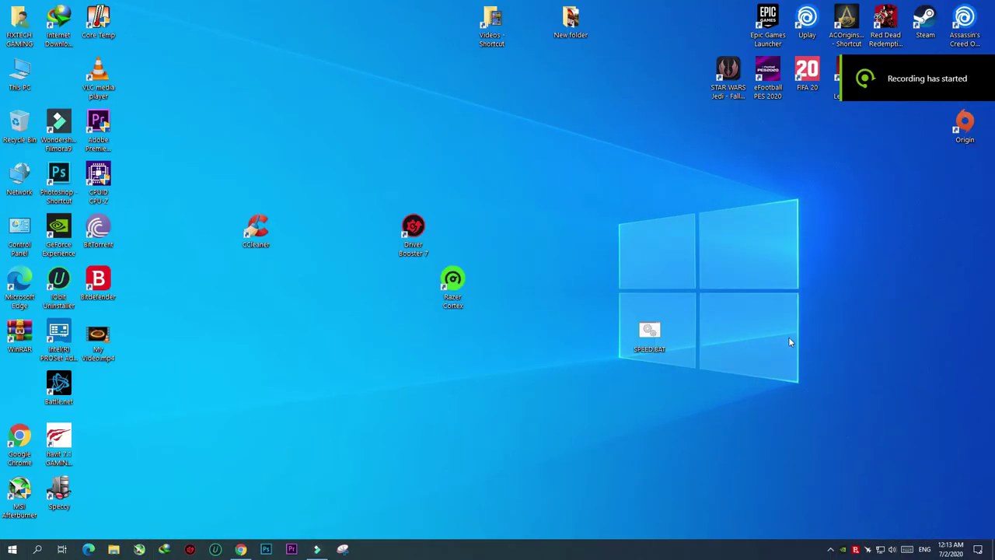
right_click(648, 327)
left_click(663, 350)
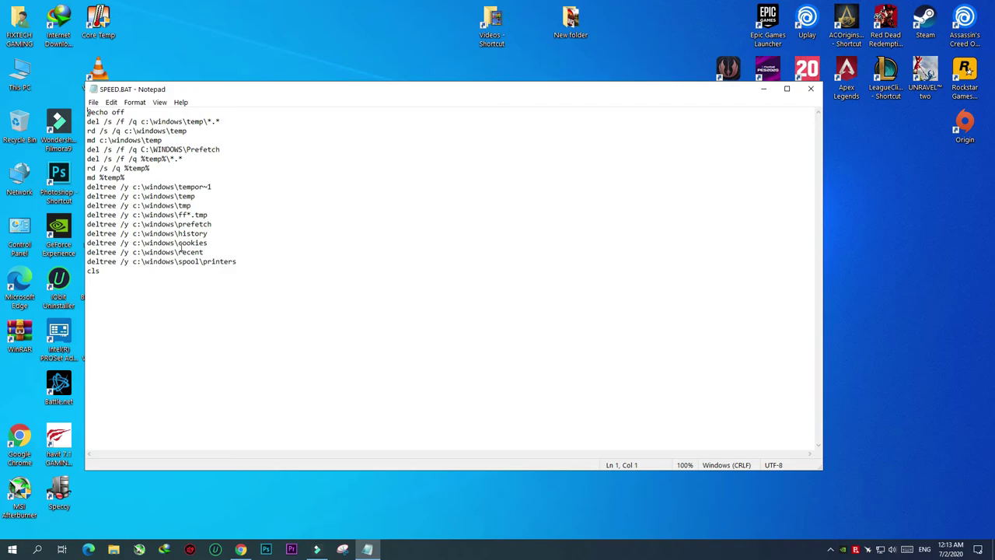
left_click(815, 90)
double_click(672, 331)
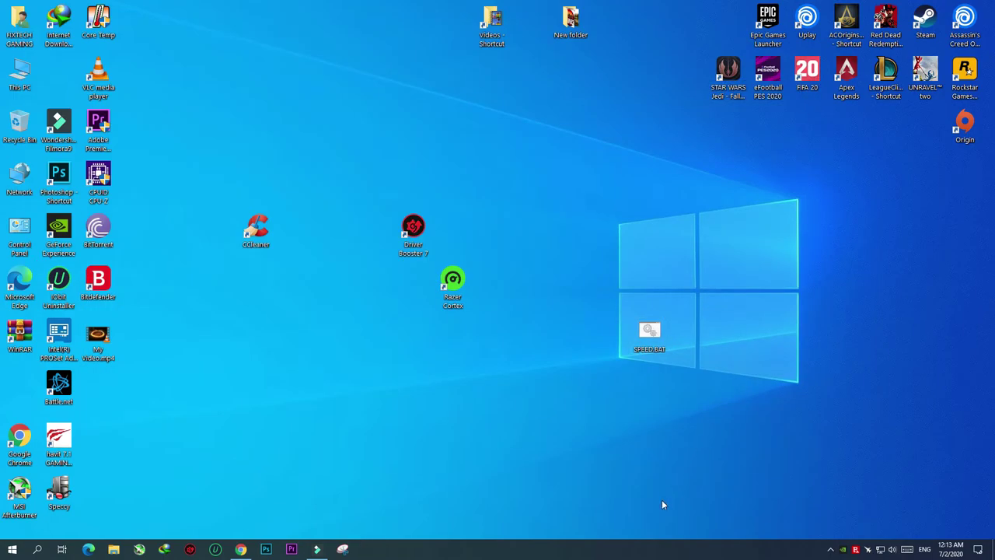
- In Task Manager, sort the startup programs by status and disable Origin
right_click(643, 555)
left_click(684, 502)
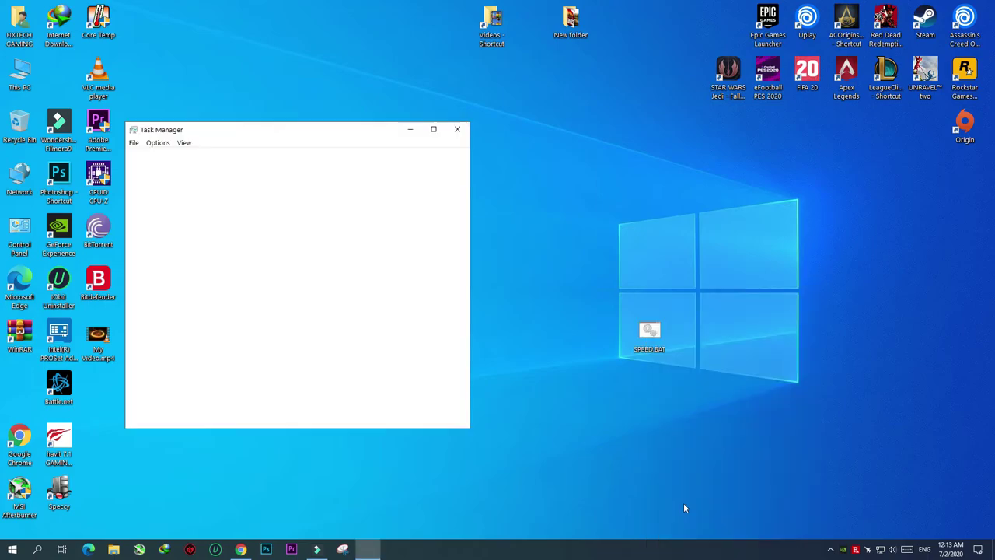
left_click(253, 157)
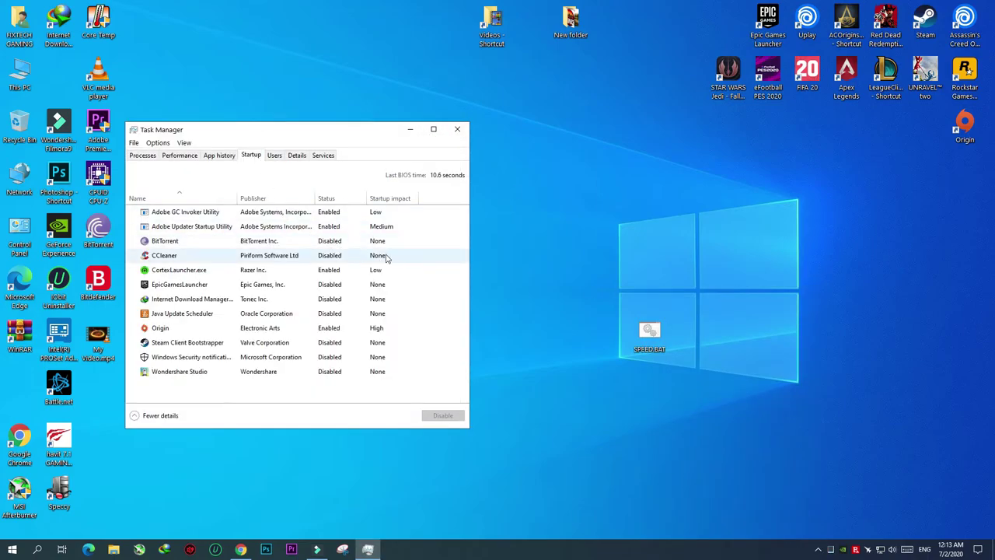
left_click(328, 199)
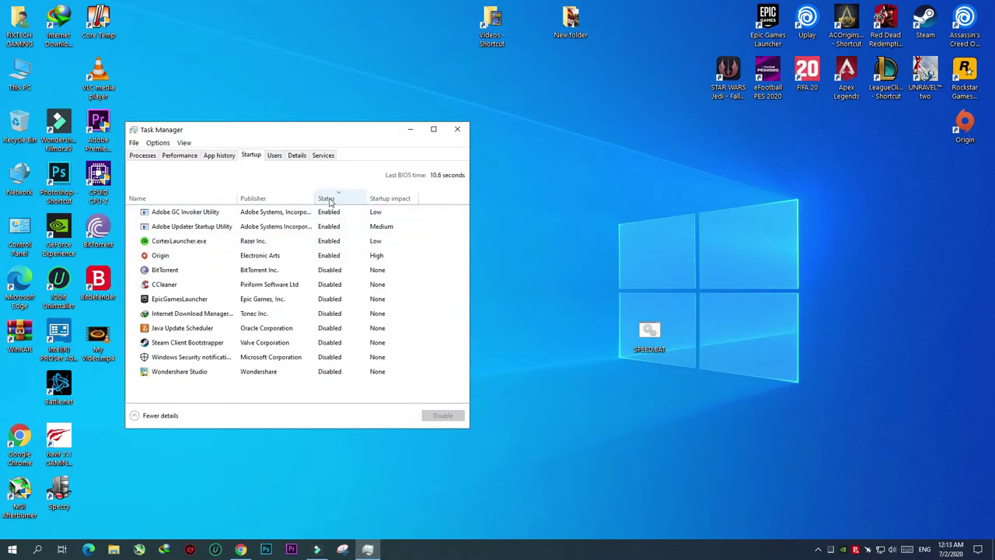
left_click(325, 256)
right_click(326, 257)
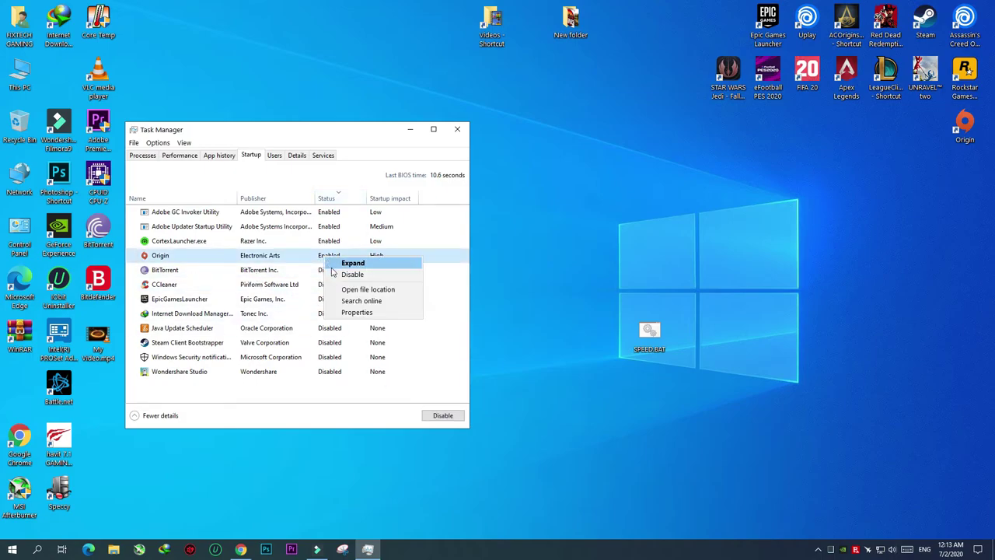
left_click(332, 271)
- Disable the Adobe Updater Startup Utility and Adobe GC Invoker Utility at startup, closing Task Manager when done
left_click(324, 243)
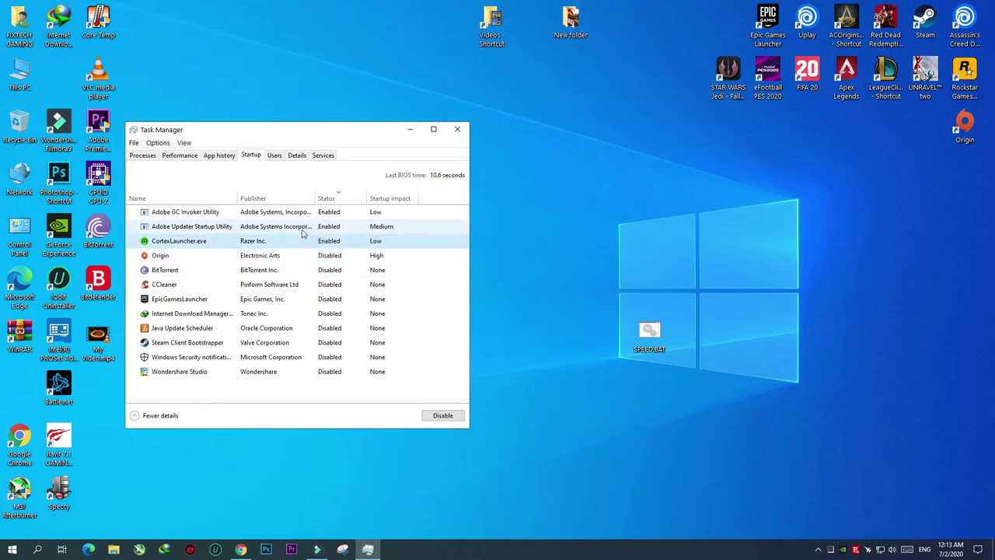
right_click(299, 227)
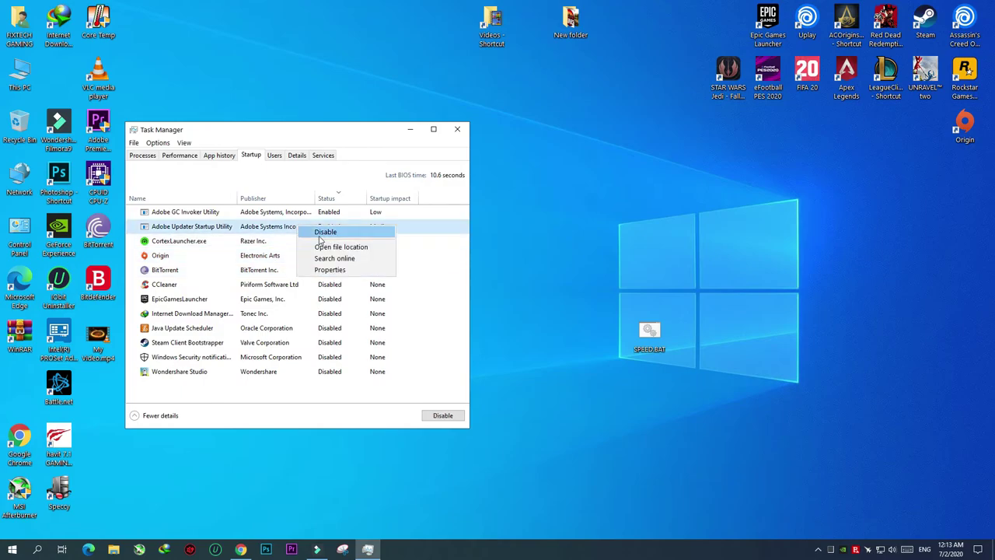
left_click(310, 233)
right_click(276, 212)
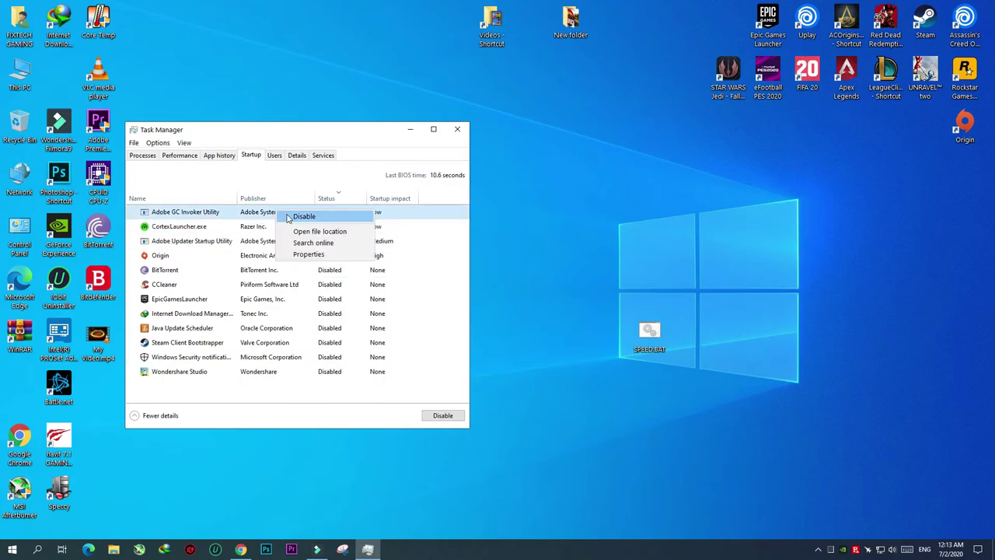
left_click(304, 216)
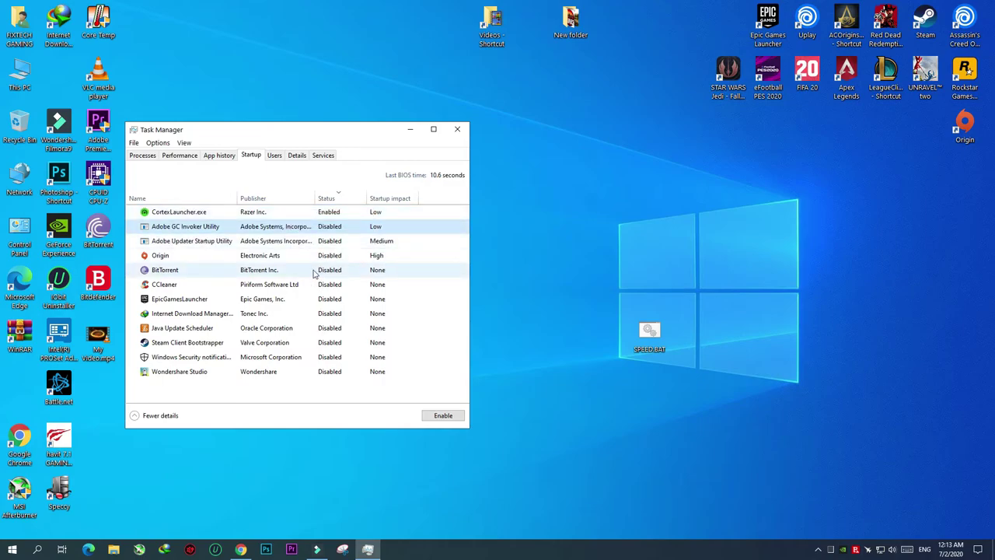
left_click(458, 129)
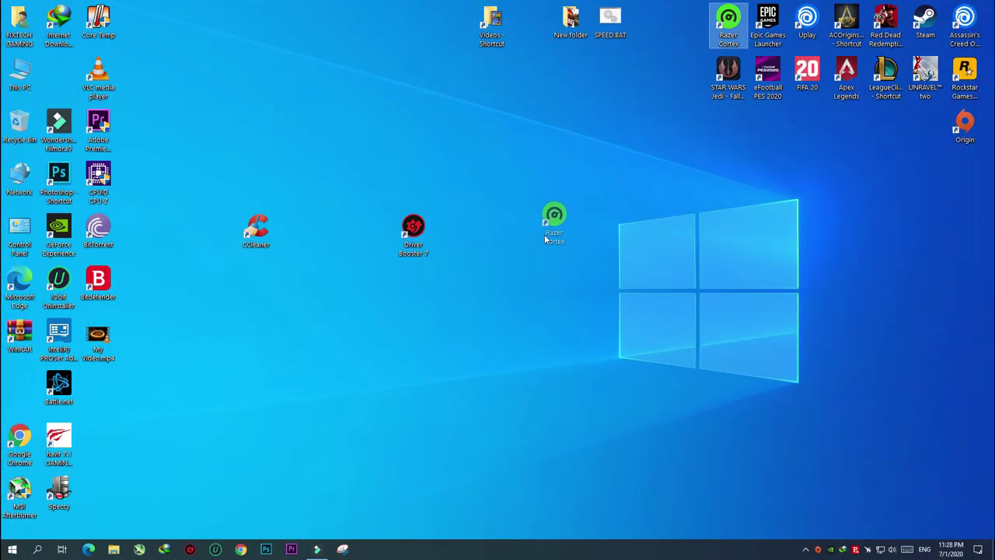
- Place the Razer Cortex shortcut beside Driver Booster 7 on the desktop and run the Game Booster boost in Razer Cortex
left_click_drag(545, 237, 545, 241)
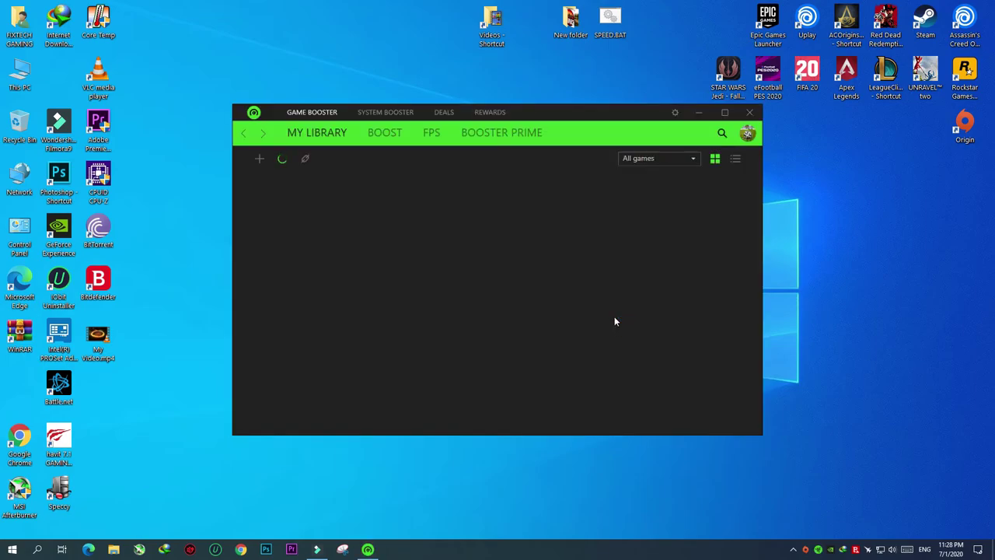
mouse_move(329, 200)
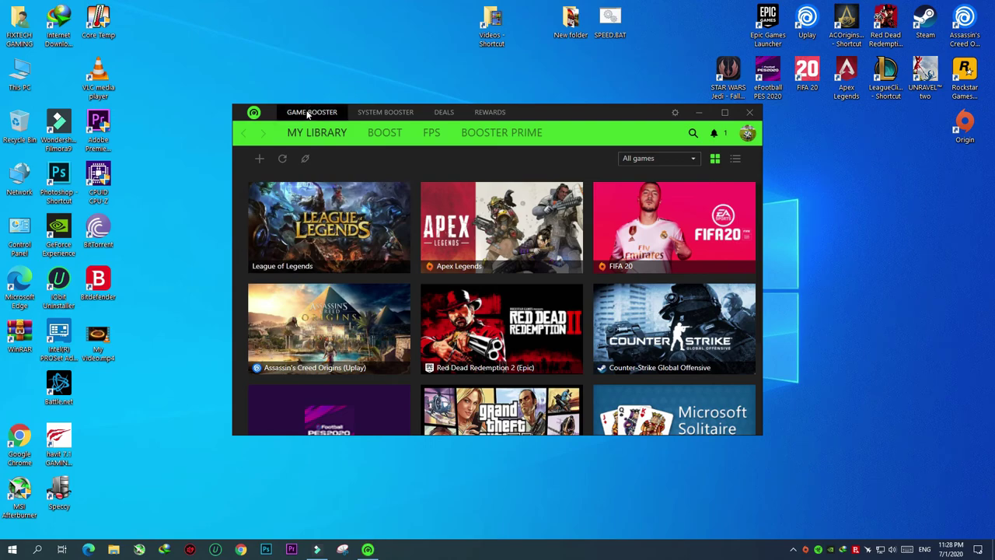
left_click(380, 132)
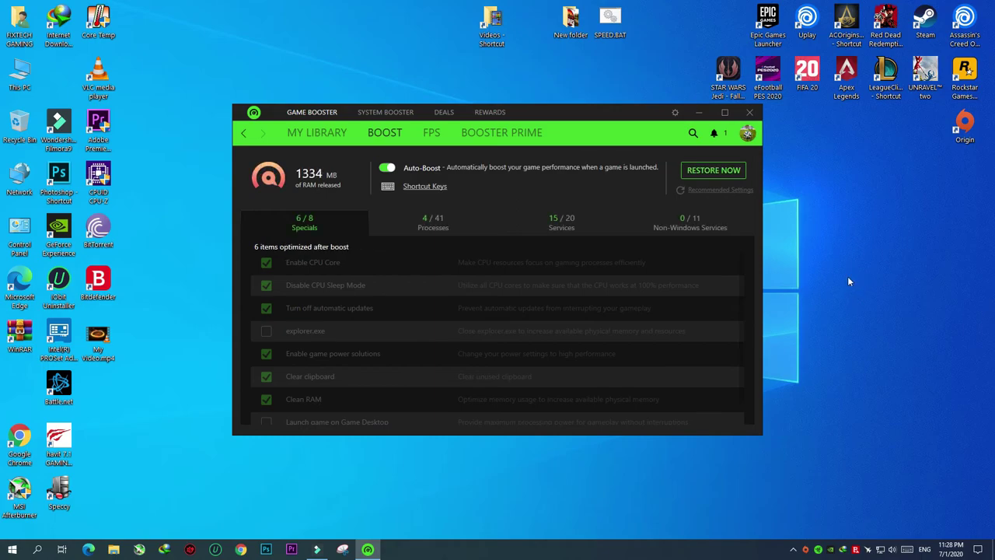
- Examine the running processes and their CPU and memory usage in a maximized Task Manager, closing it when done
right_click(603, 557)
left_click(628, 506)
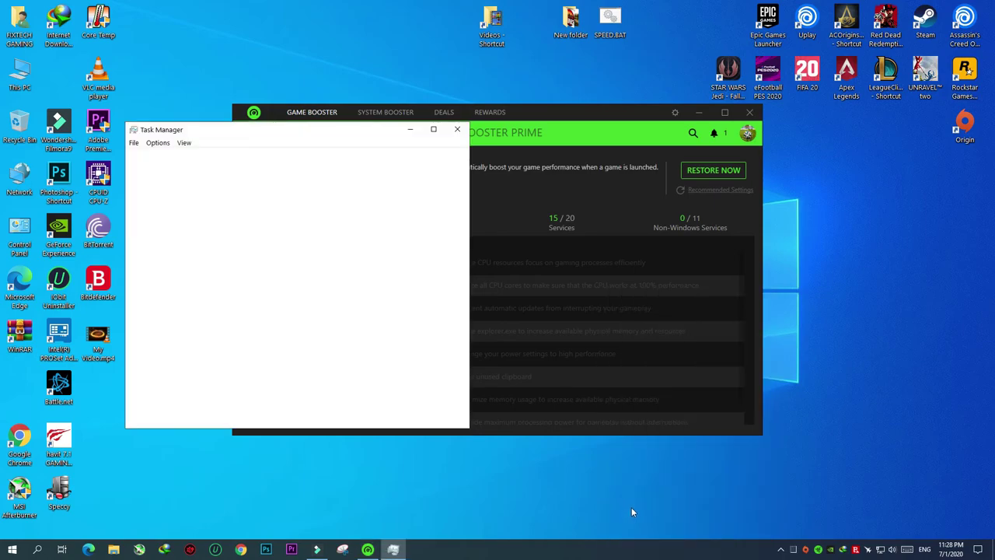
left_click(433, 129)
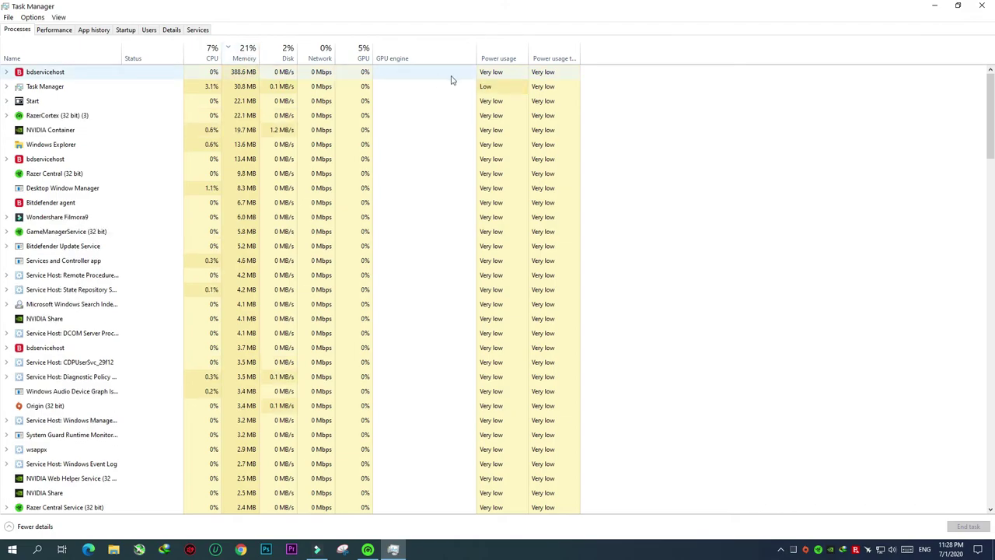
left_click(981, 5)
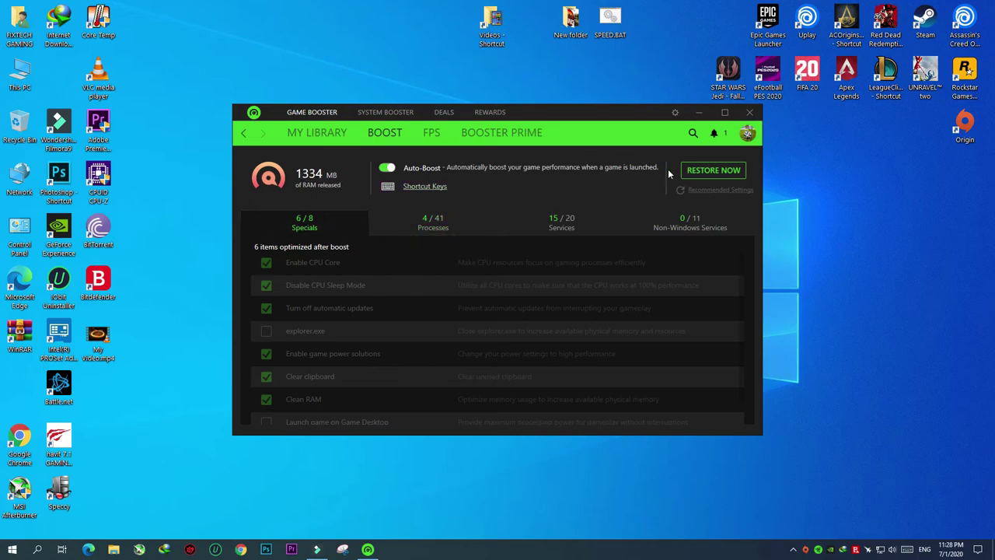
- Close Razer Cortex and launch FIFA 20 from the desktop
left_click(749, 112)
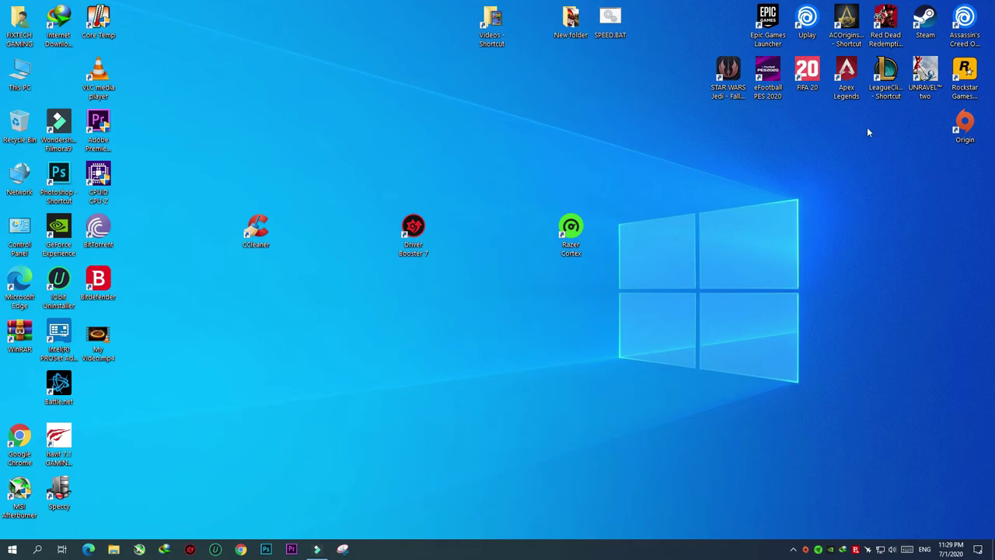
double_click(807, 71)
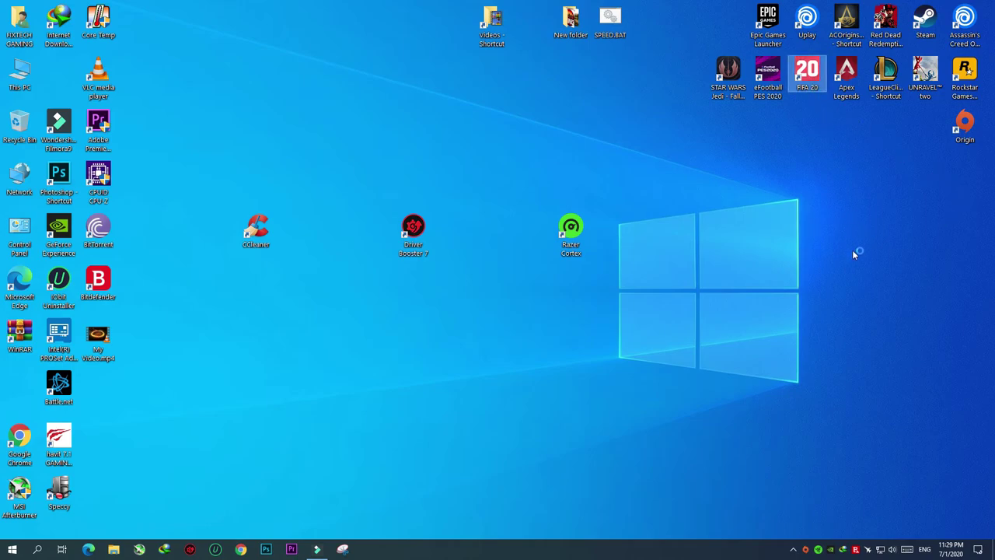